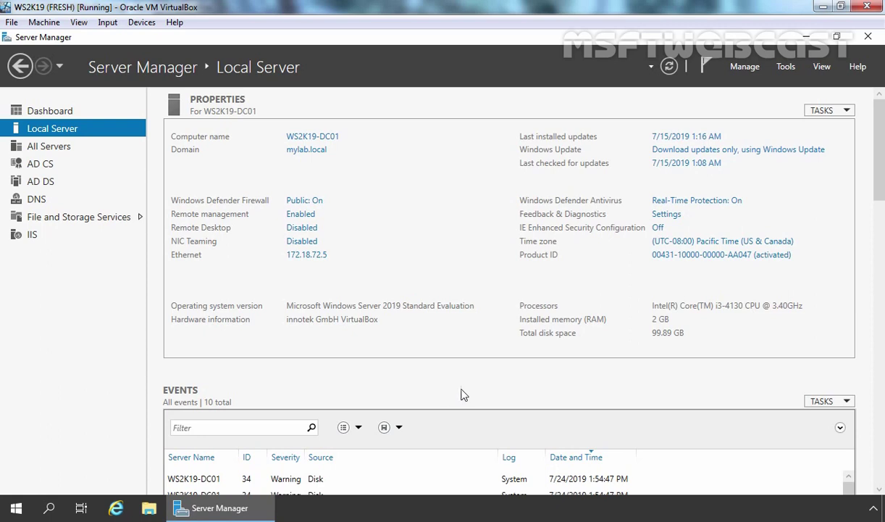
Open the Tools menu in Server Manager on WS2K19-DC01
left_click(788, 68)
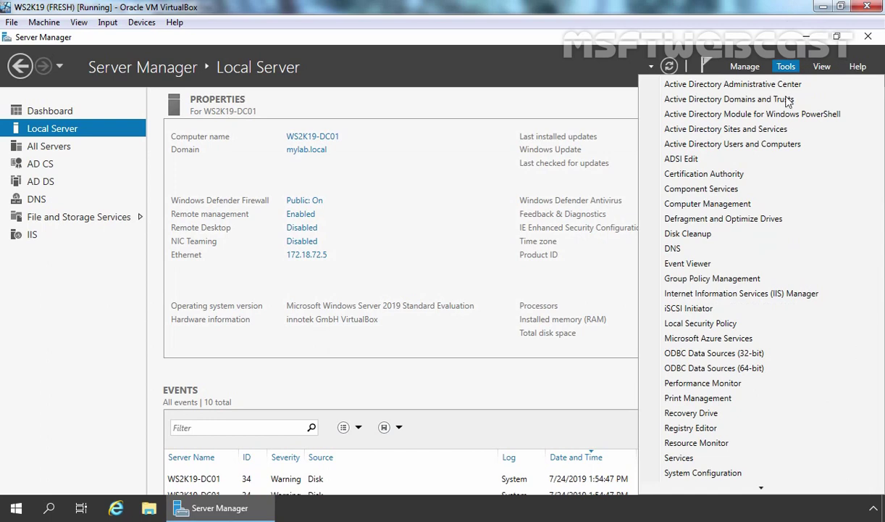
Check in Active Directory Users and Computers that TestUsers lists Test User1 and Test User2, then minimize it
left_click(780, 144)
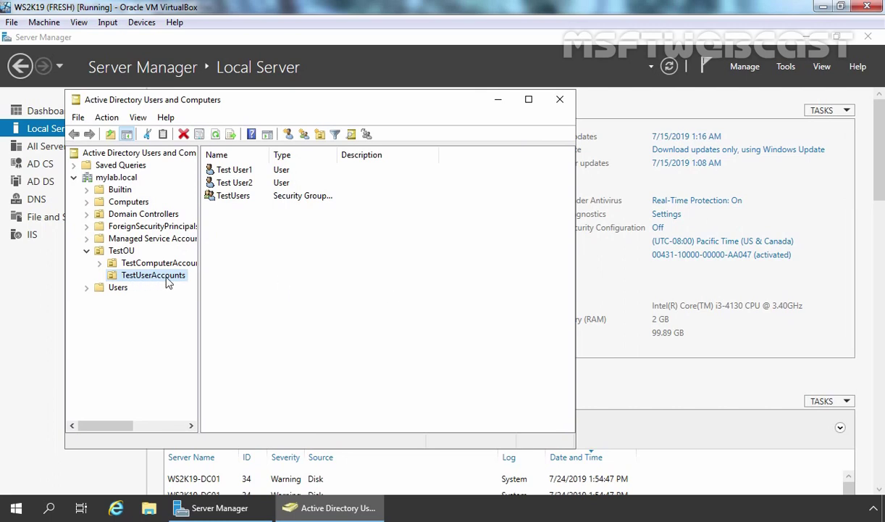
left_click(233, 197)
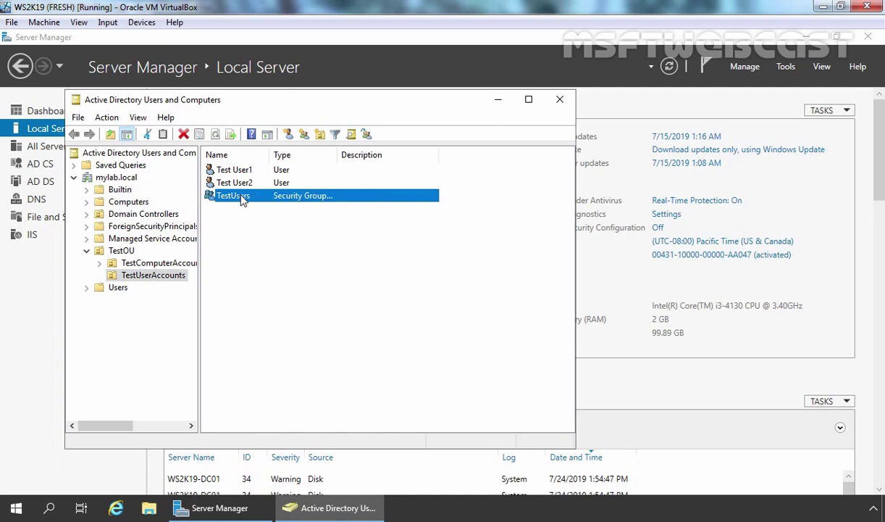
double_click(244, 201)
left_click(243, 148)
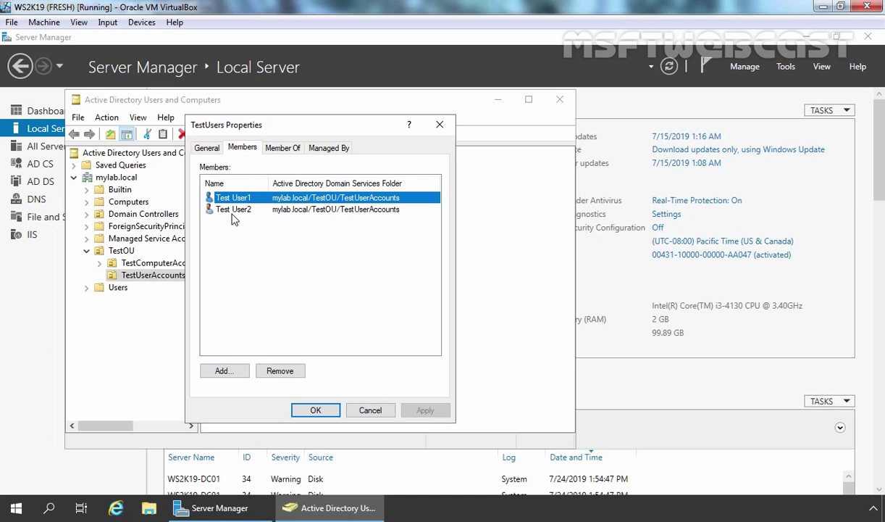
left_click(316, 410)
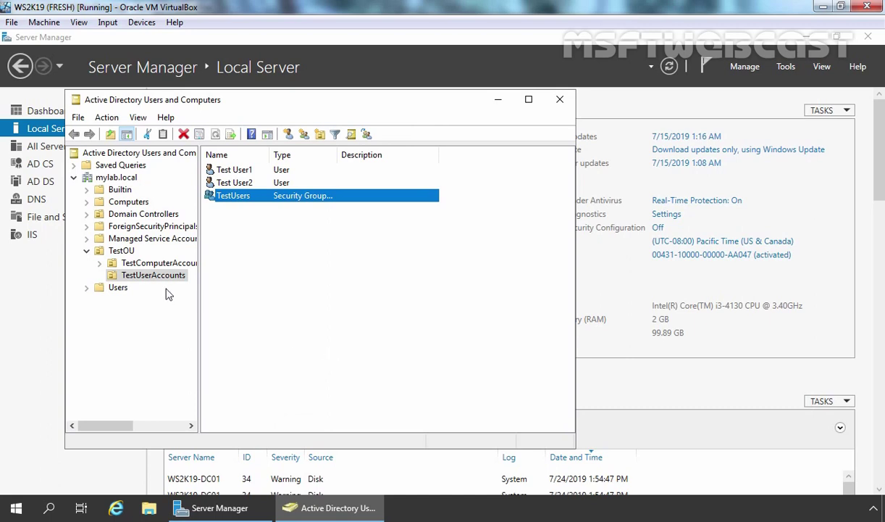
left_click(143, 279)
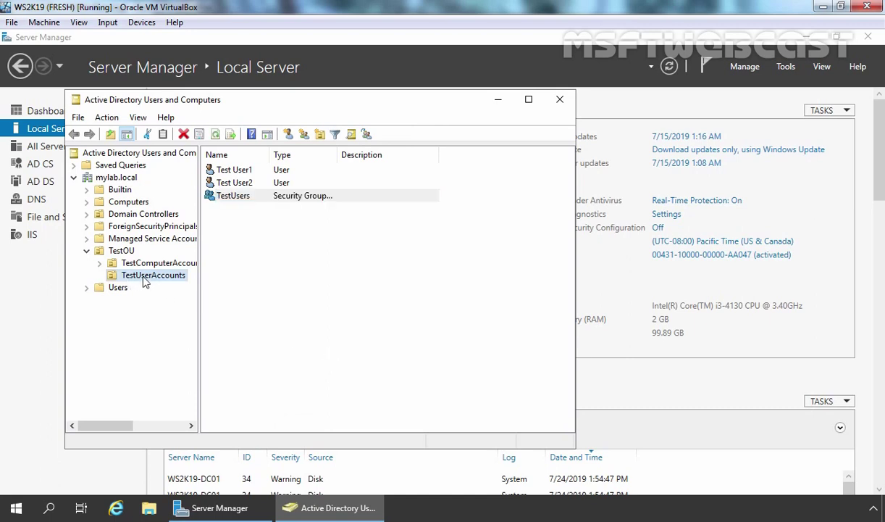
left_click(499, 101)
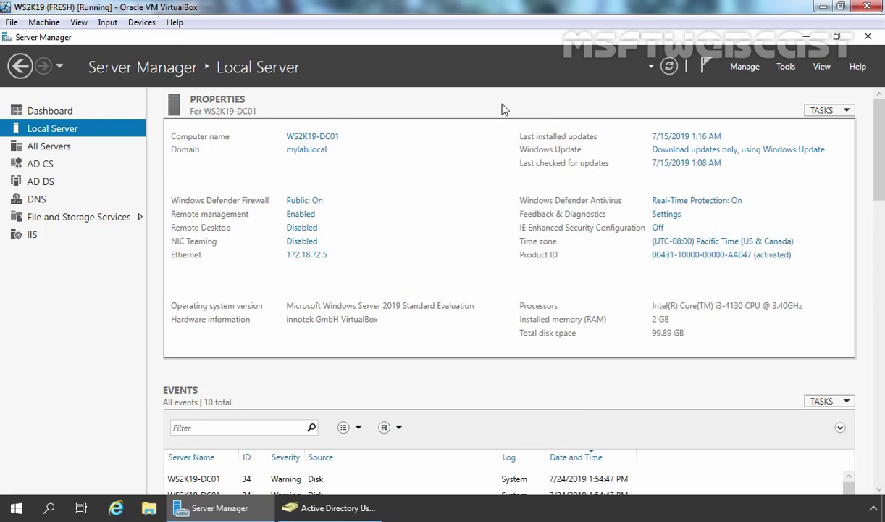
Launch Certification Authority full screen and show mylab-WS2K19-DC01-CA's Certificate Templates folder
left_click(786, 66)
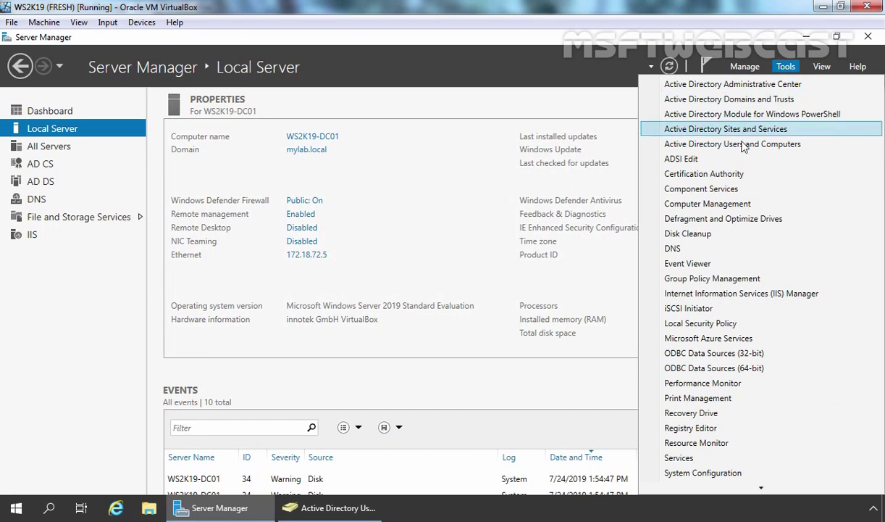
left_click(692, 174)
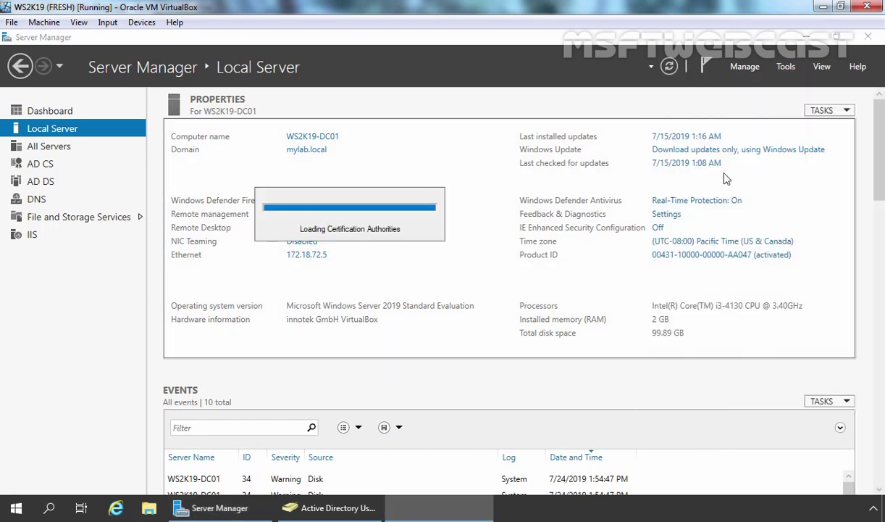
left_click(569, 143)
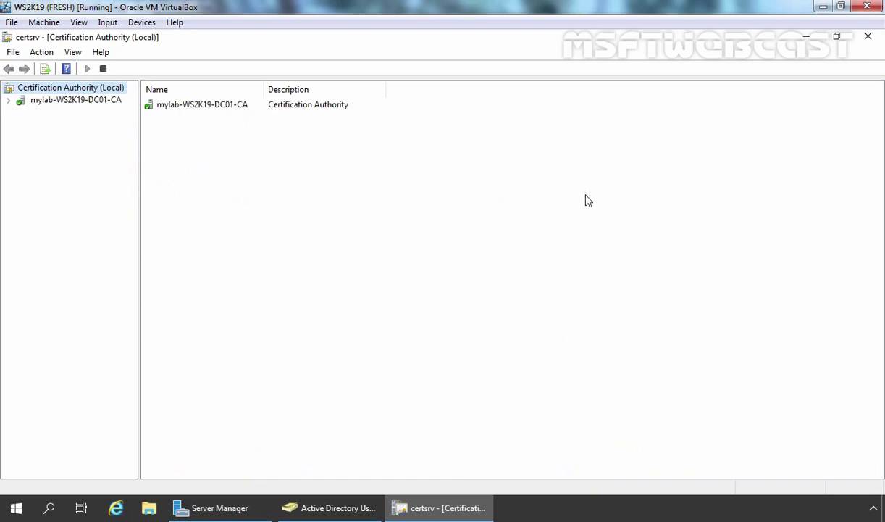
double_click(75, 101)
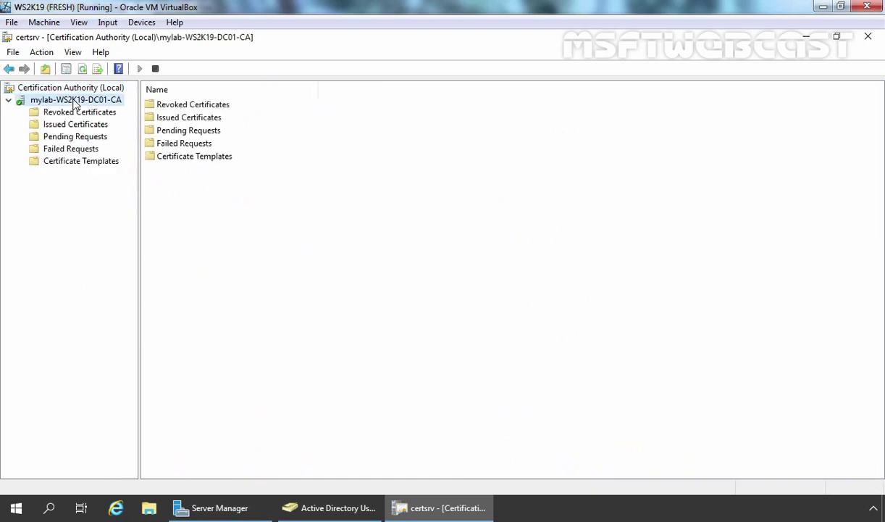
left_click(68, 161)
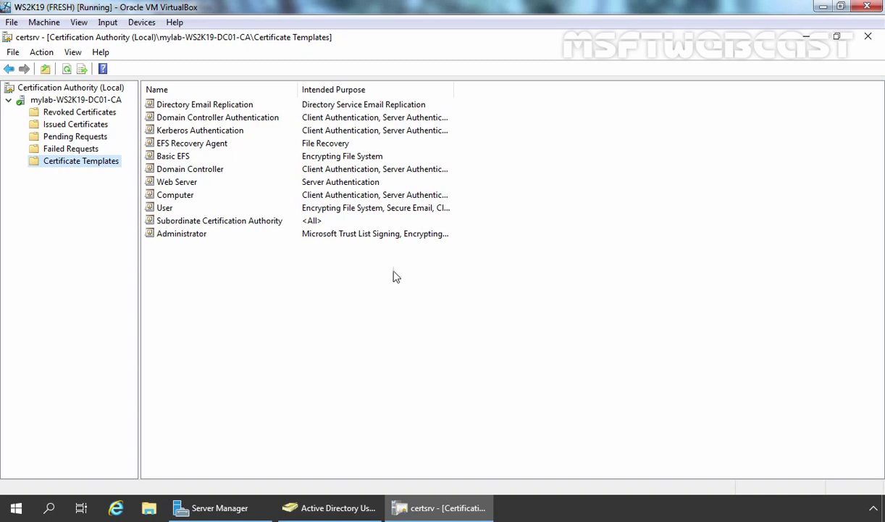
right_click(75, 166)
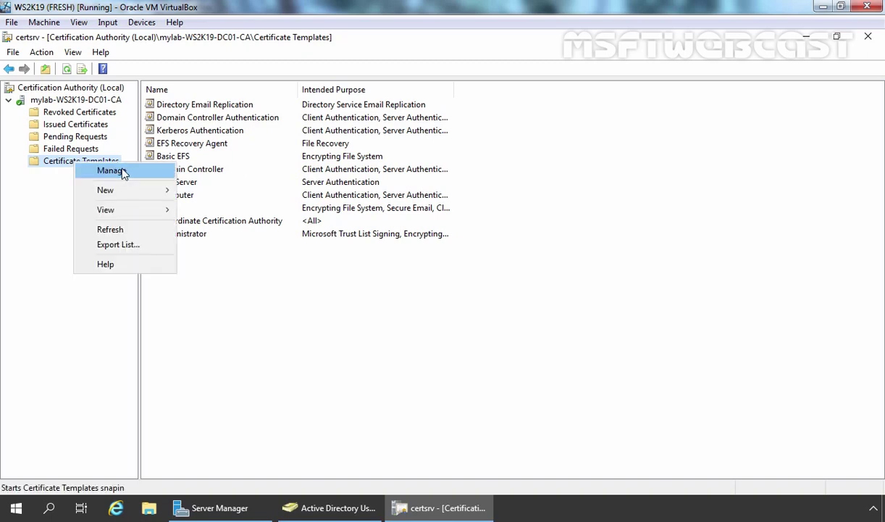
Open the Certificate Templates Console maximized and begin duplicating the User template
left_click(121, 172)
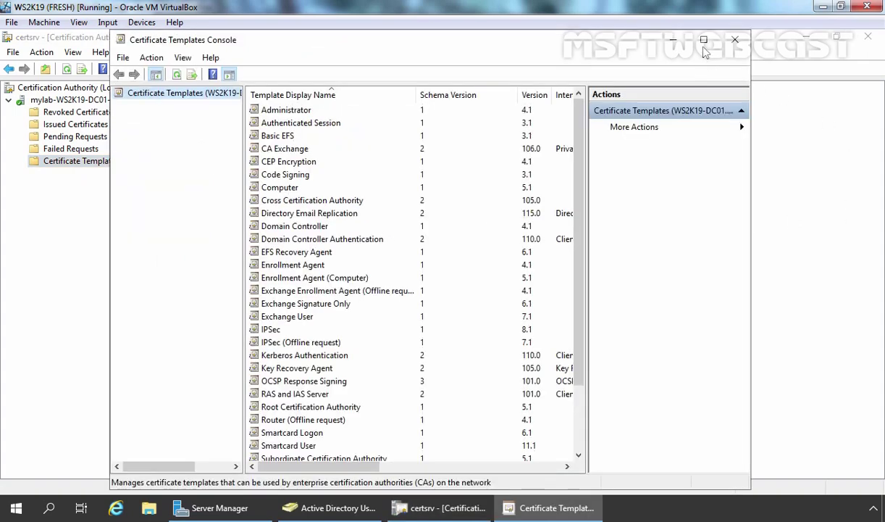
left_click(703, 40)
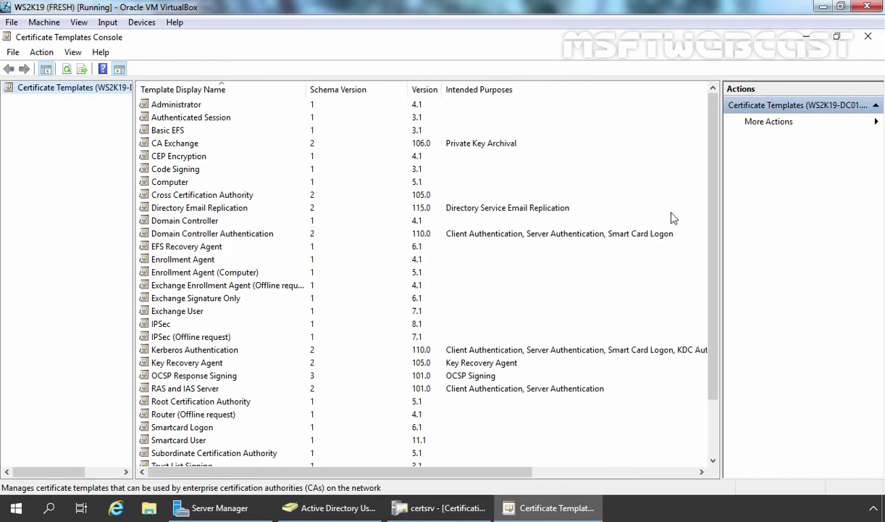
left_click_drag(713, 139, 716, 260)
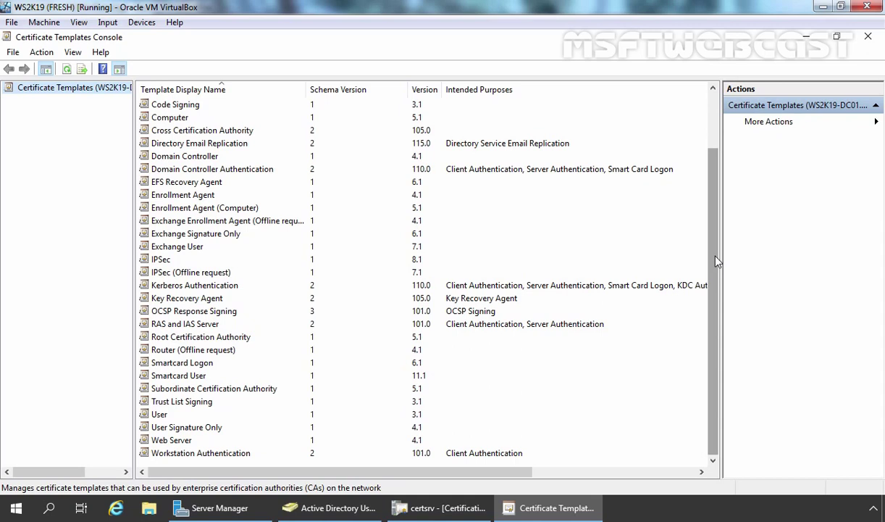
left_click(158, 415)
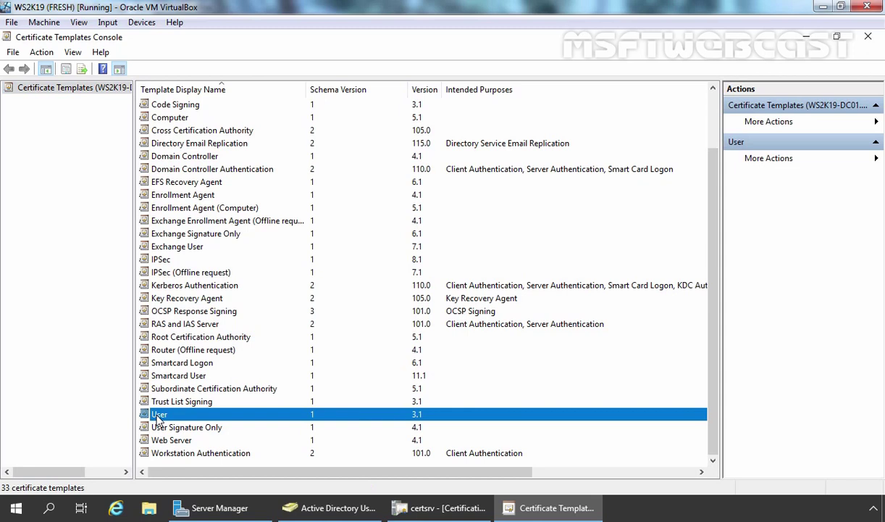
right_click(157, 418)
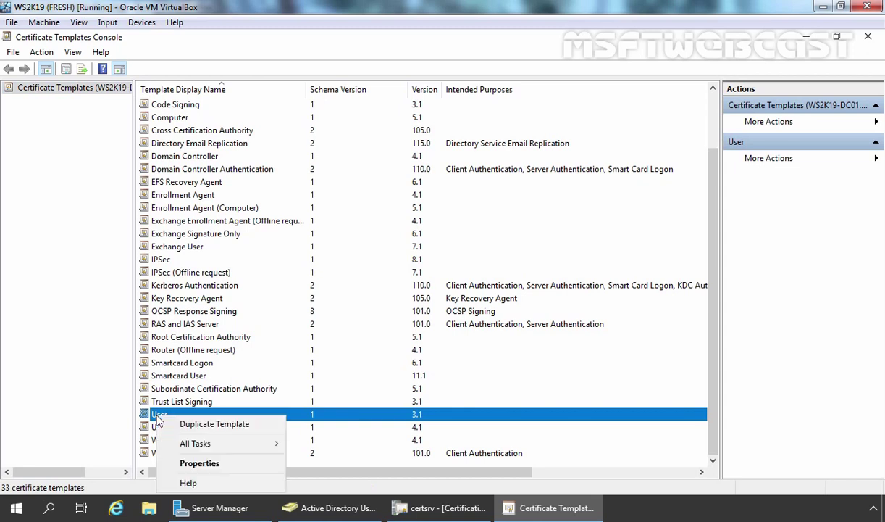
left_click(214, 425)
left_click_drag(415, 84, 568, 82)
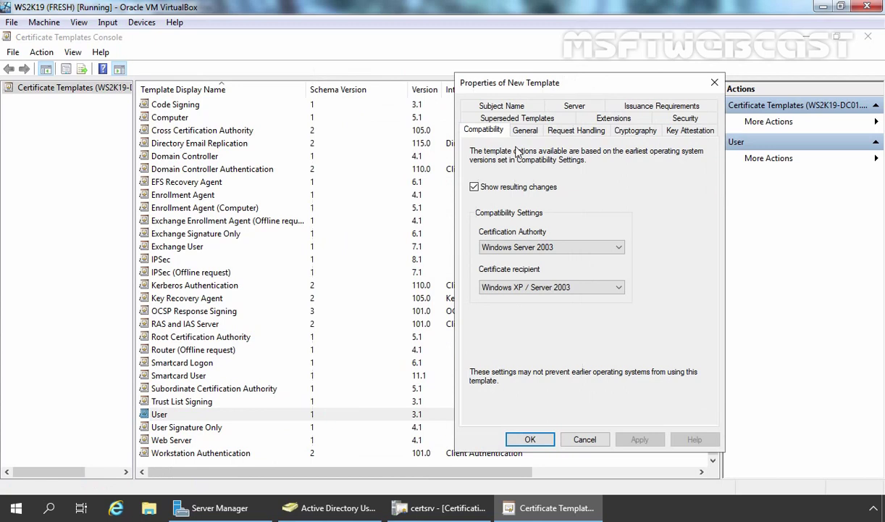
Review the User template's properties, then close them
double_click(153, 412)
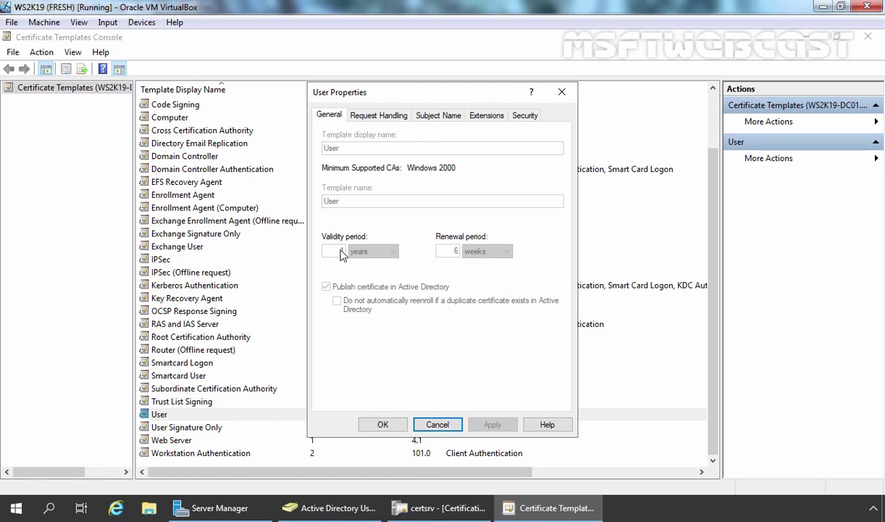
left_click(382, 424)
left_click(174, 412)
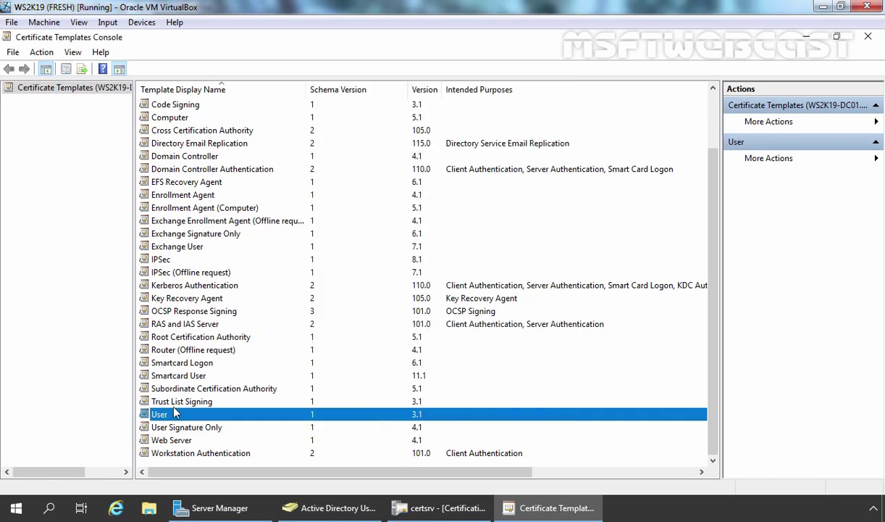
right_click(161, 419)
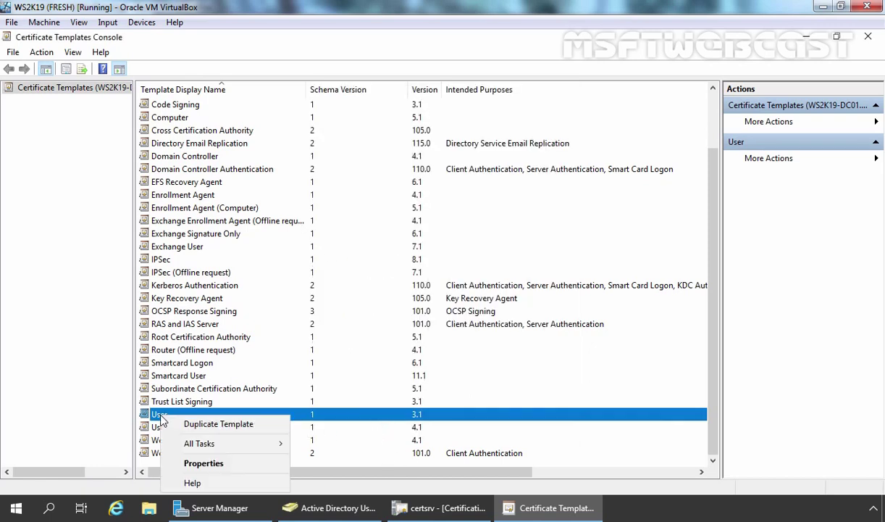
Duplicate the User template, keeping Windows XP / Server 2003 as certificate recipient
left_click(213, 427)
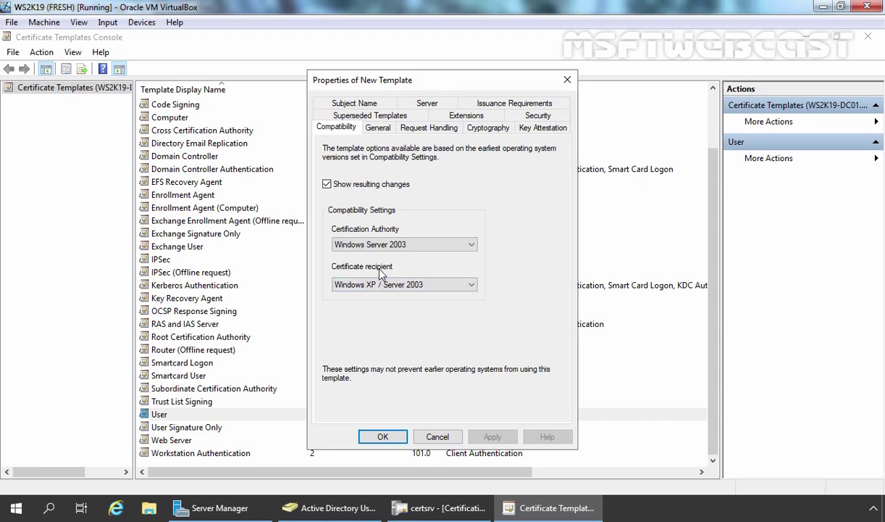
left_click(471, 285)
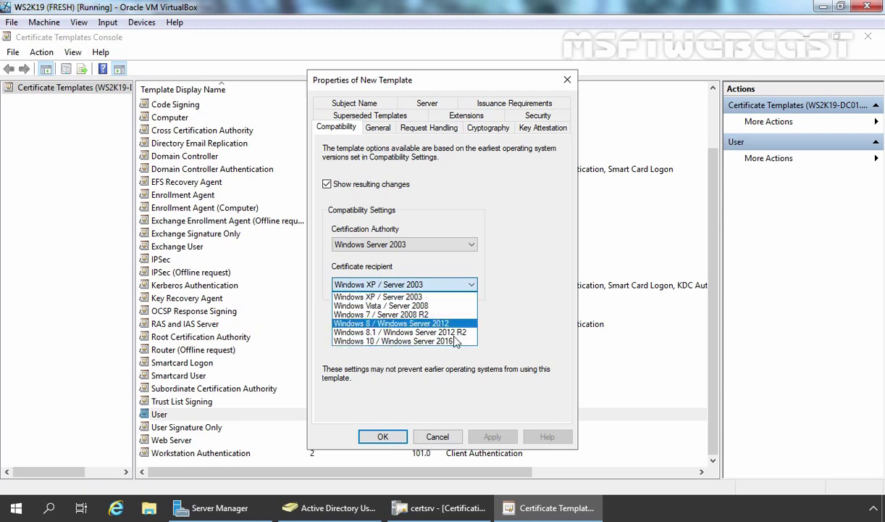
left_click(496, 291)
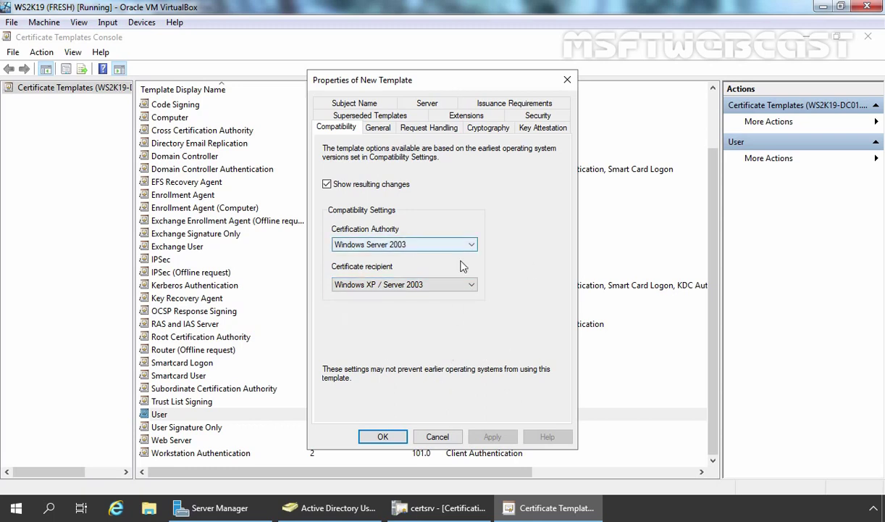
Change the new template's display name from 'Copy of User' to 'MYLABUsers'
left_click(378, 129)
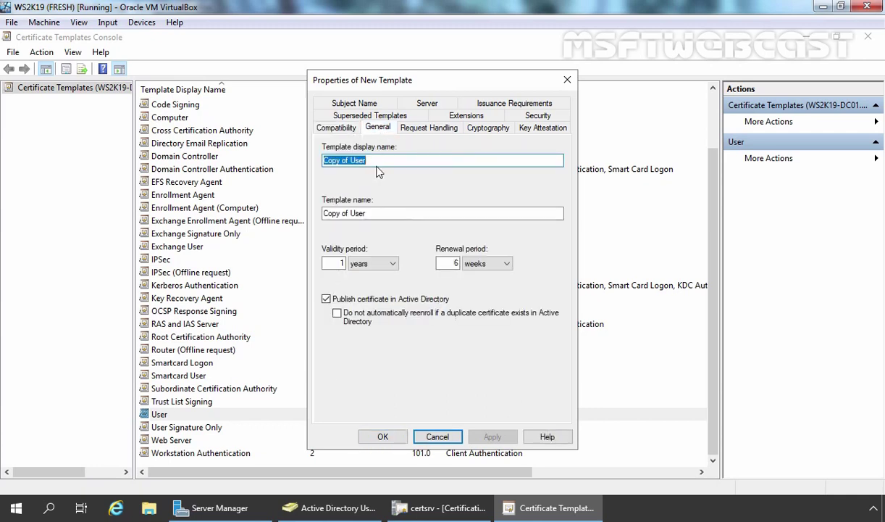
key("Home")
key("shift+Right")
key("shift+Right")
key("shift+Right")
key("shift+Right")
key("shift+Right")
key("shift+Right")
key("shift+Right")
key("Delete")
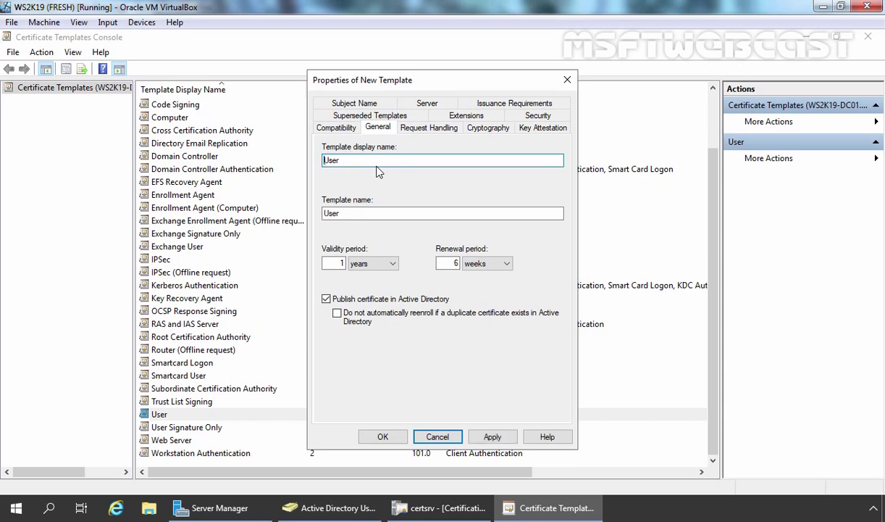
type("MYLAB")
key("End")
type("s")
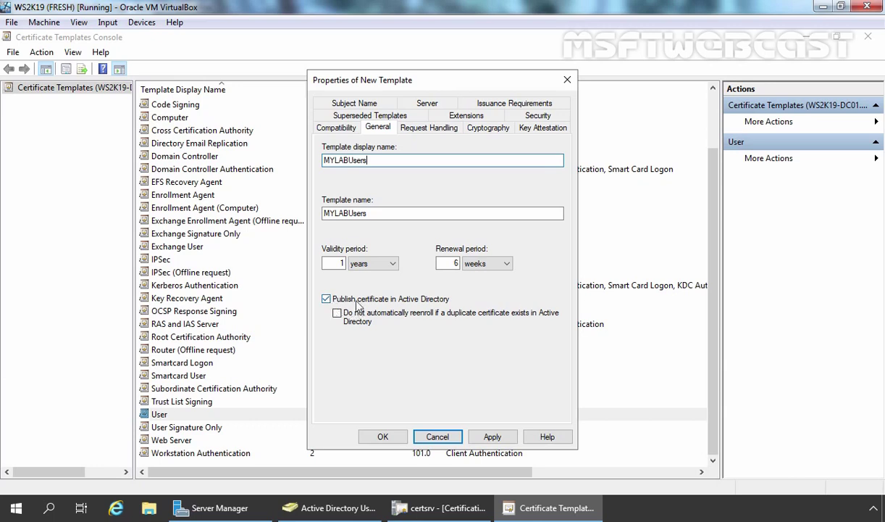
left_click(412, 127)
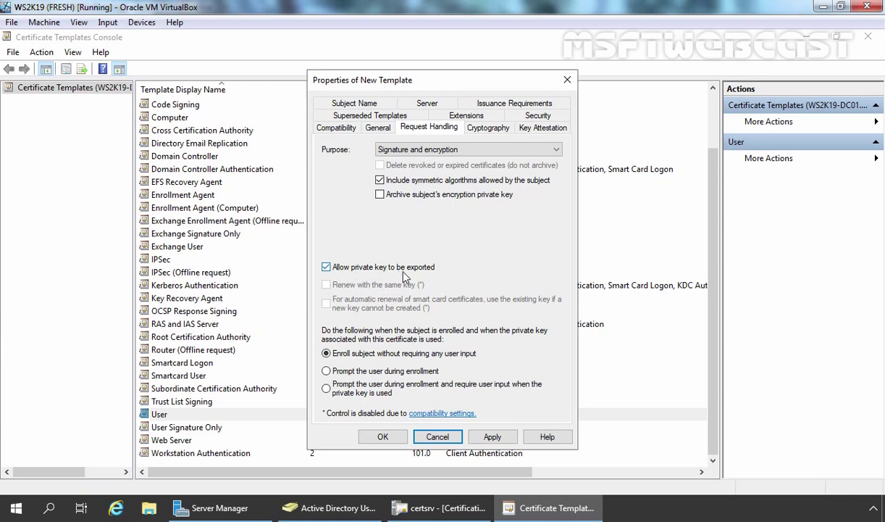
Set the template's minimum key size to 4096 on the Cryptography tab
left_click(488, 127)
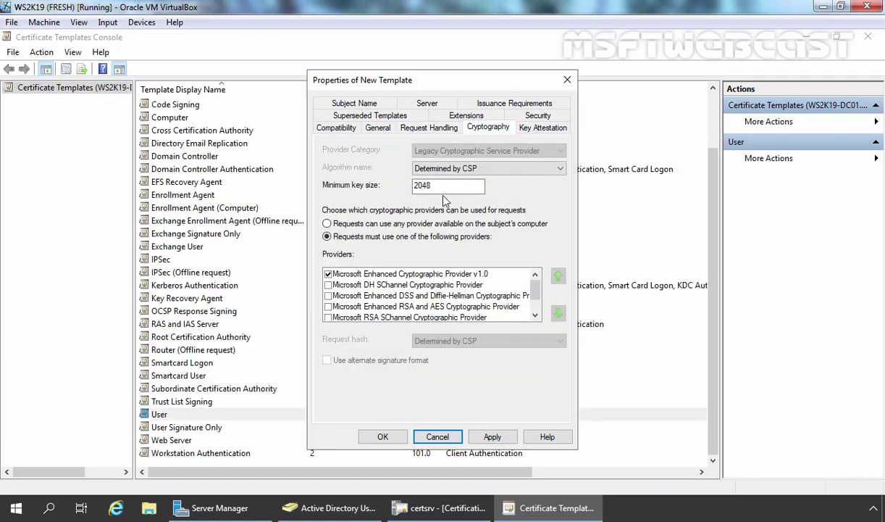
left_click_drag(433, 181, 388, 177)
type("4096")
left_click(452, 117)
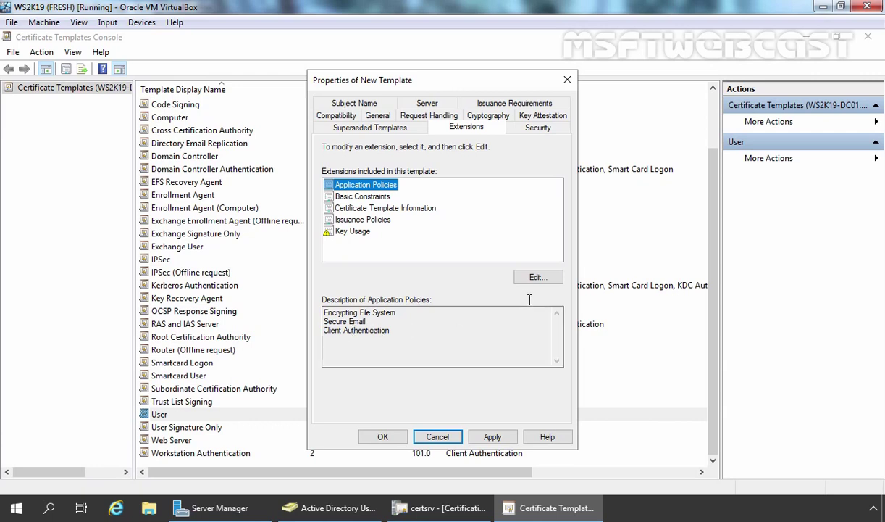
Edit Application Policies, browse the addable policies without adding any, and select Secure Email
left_click(536, 277)
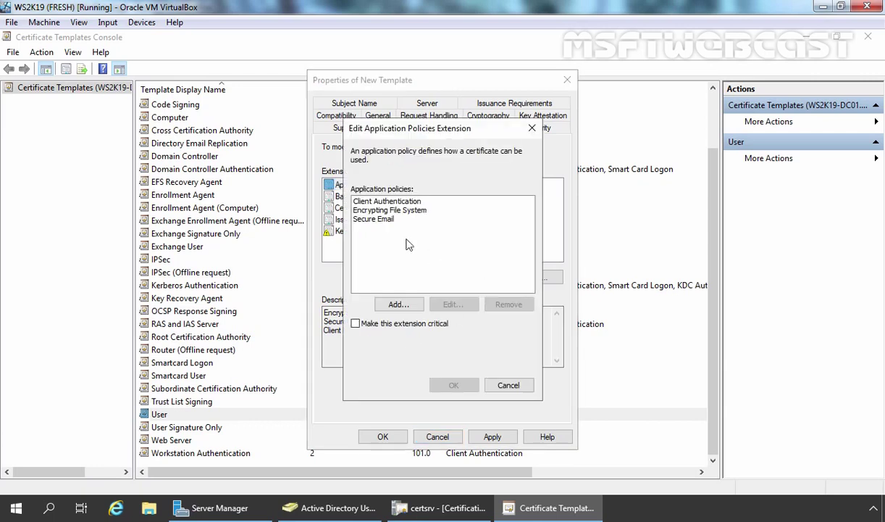
left_click(399, 304)
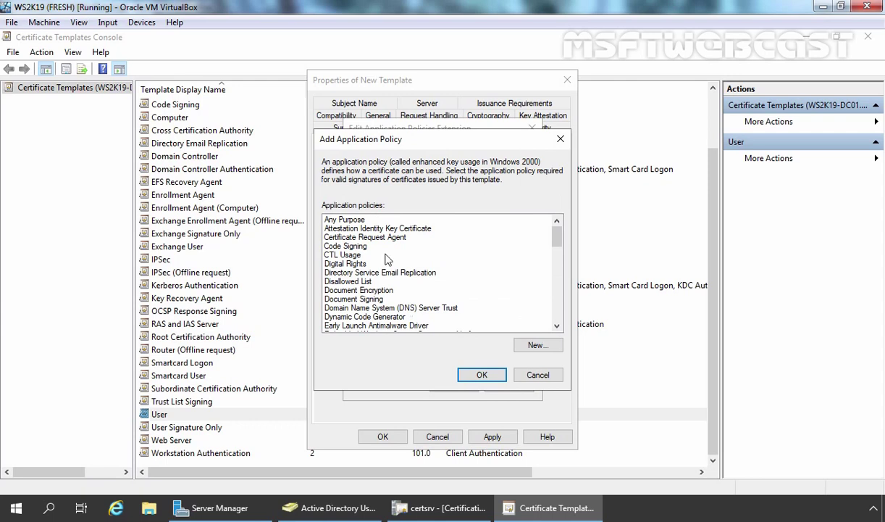
scroll(386, 259, "down", 15)
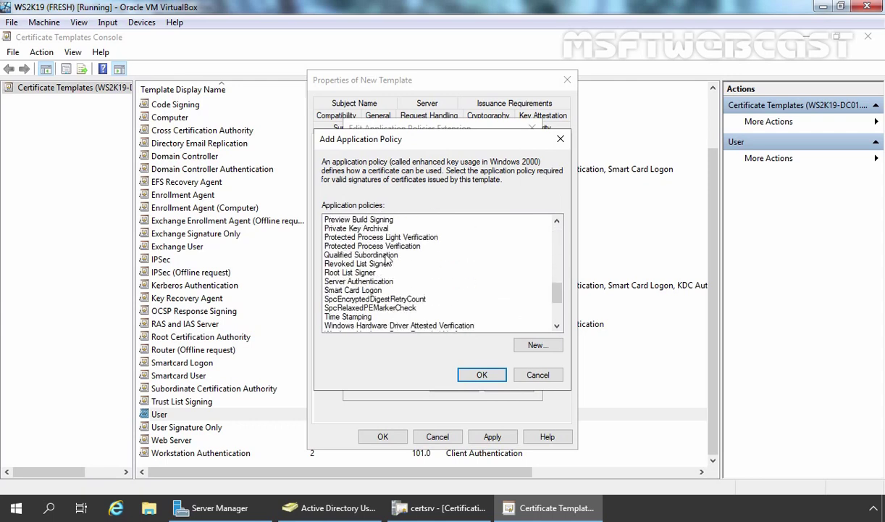
left_click(537, 375)
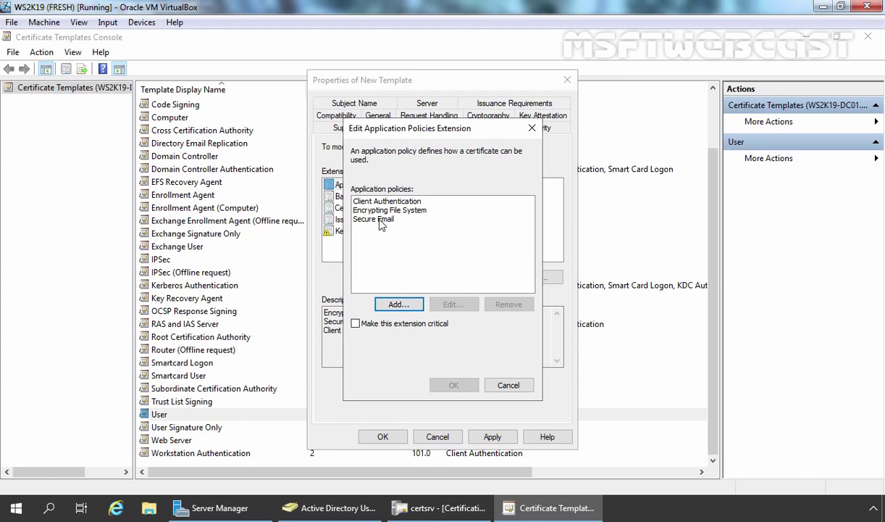
left_click(379, 219)
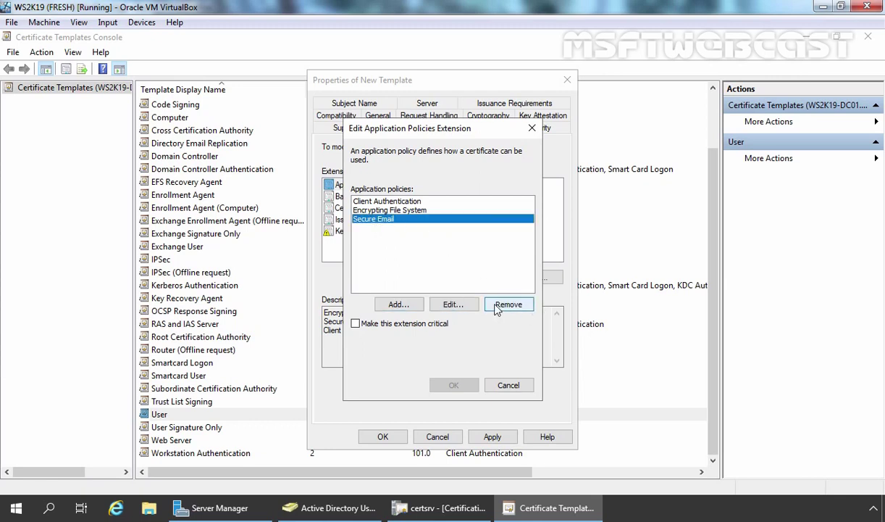
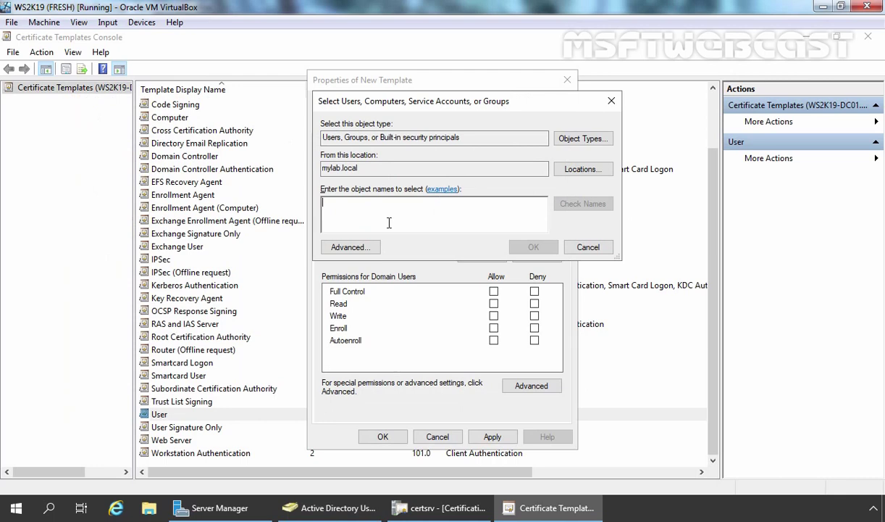
Add the TestUsers group to the new template's permission list
type("test")
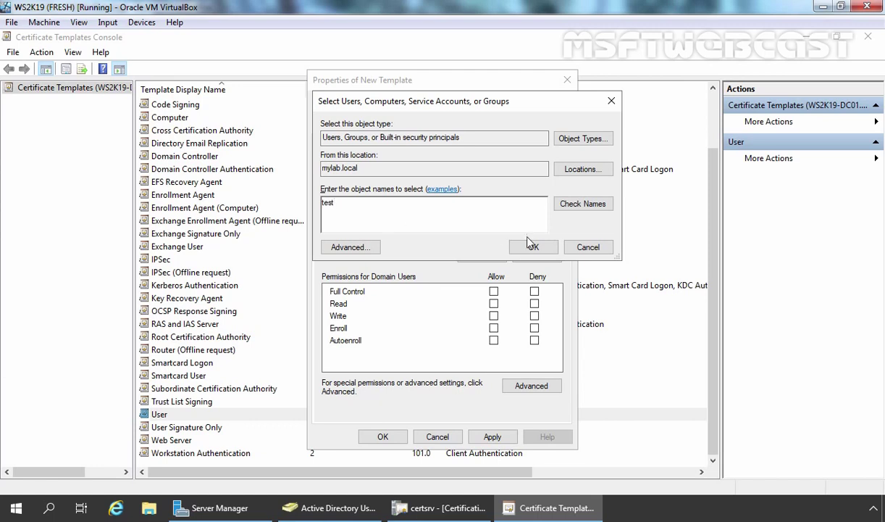
left_click(568, 201)
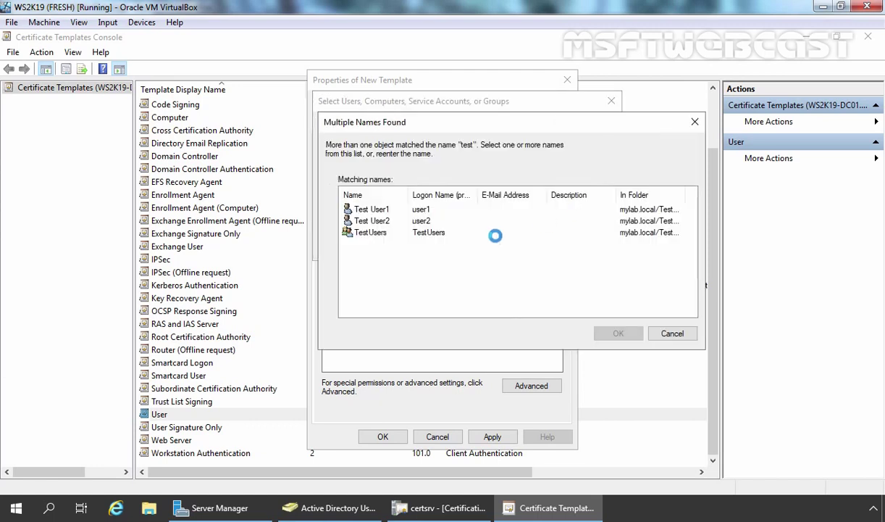
double_click(365, 233)
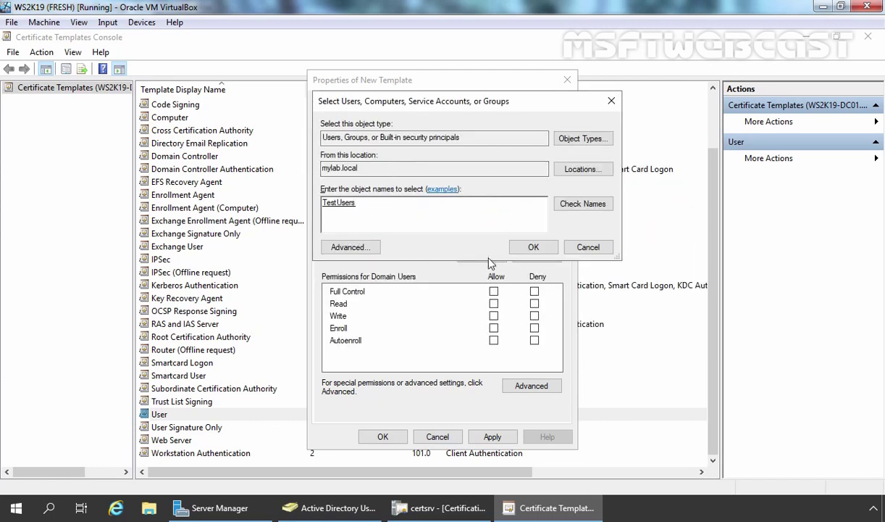
left_click(534, 247)
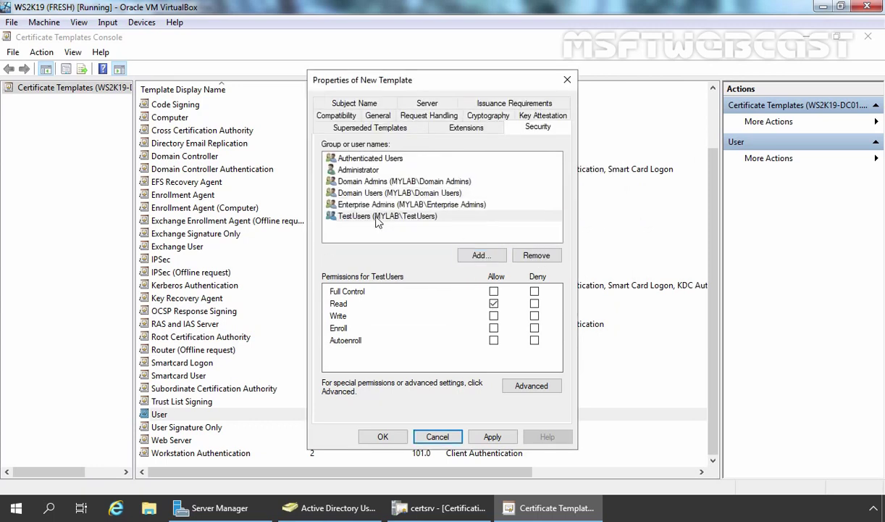
Allow TestUsers Read, Enroll and Autoenroll, and allow Domain Users Read, on the template
left_click(364, 216)
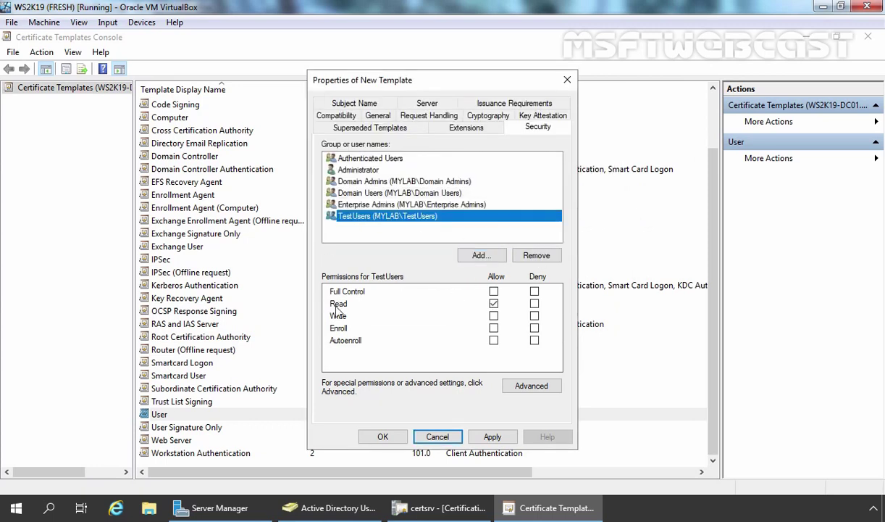
left_click(493, 328)
left_click(494, 341)
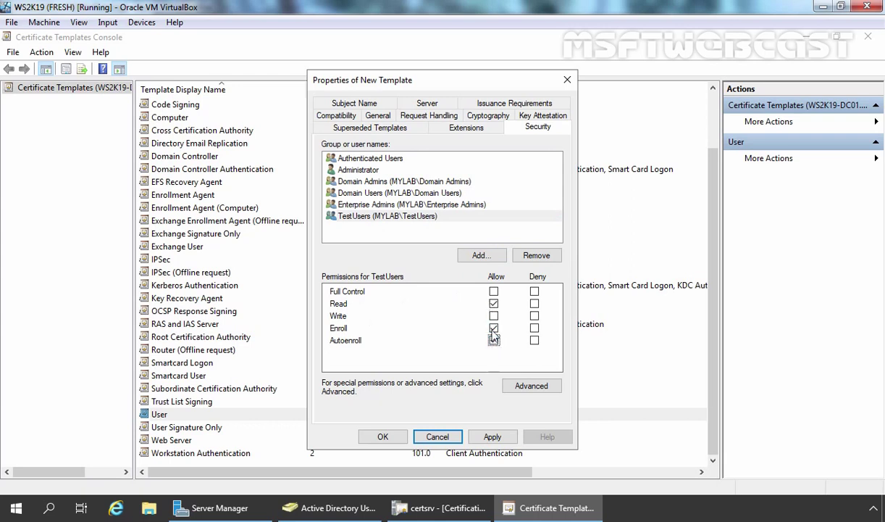
left_click(494, 340)
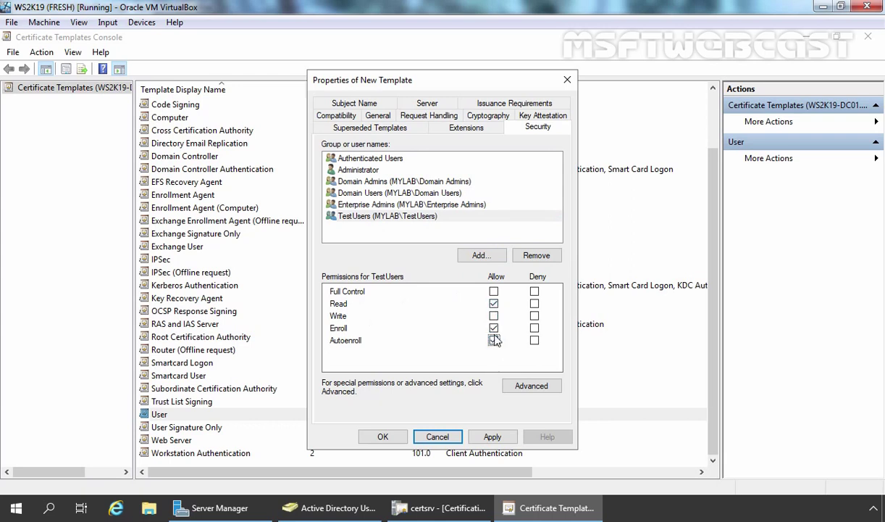
left_click(352, 191)
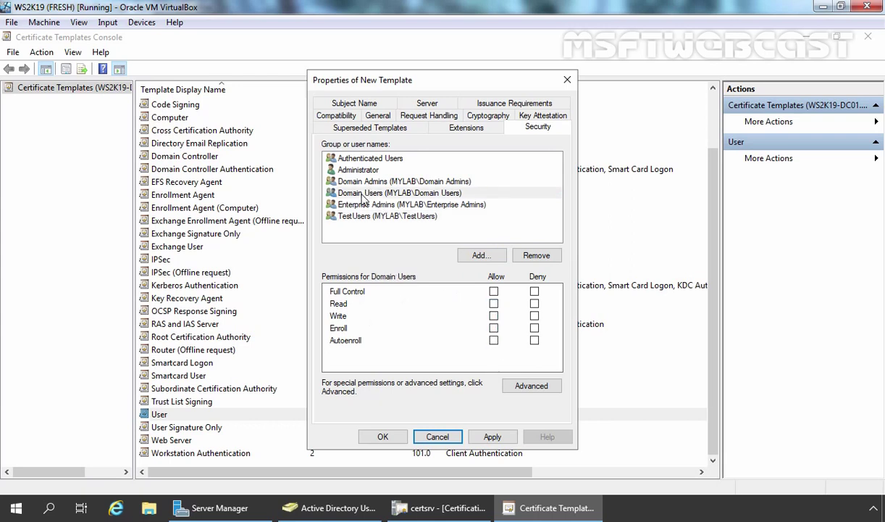
left_click(494, 304)
left_click(371, 217)
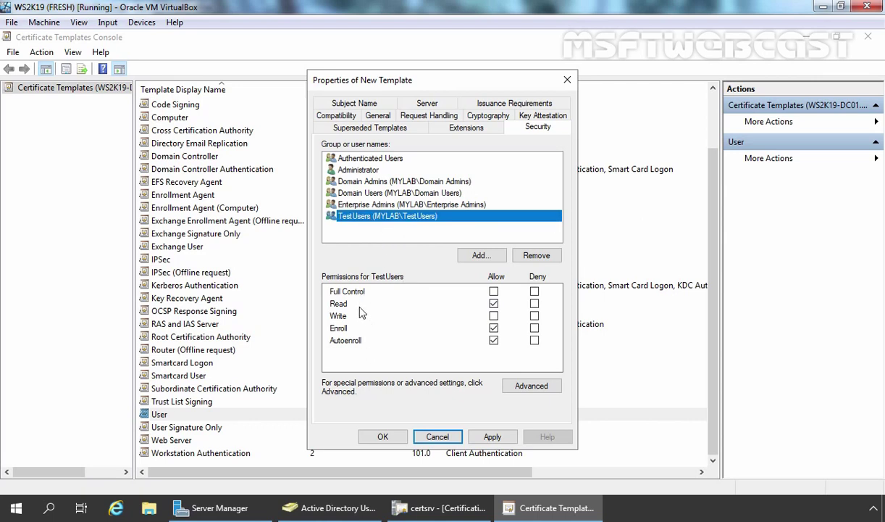
left_click(365, 135)
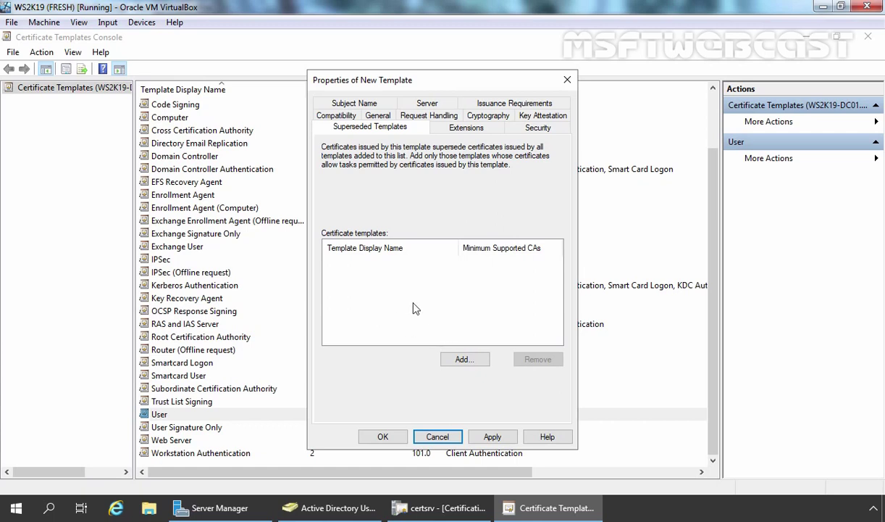
Save MYLABUsers, review its Compatibility, Request Handling, Cryptography and Key Attestation tabs, then close the console
left_click(494, 437)
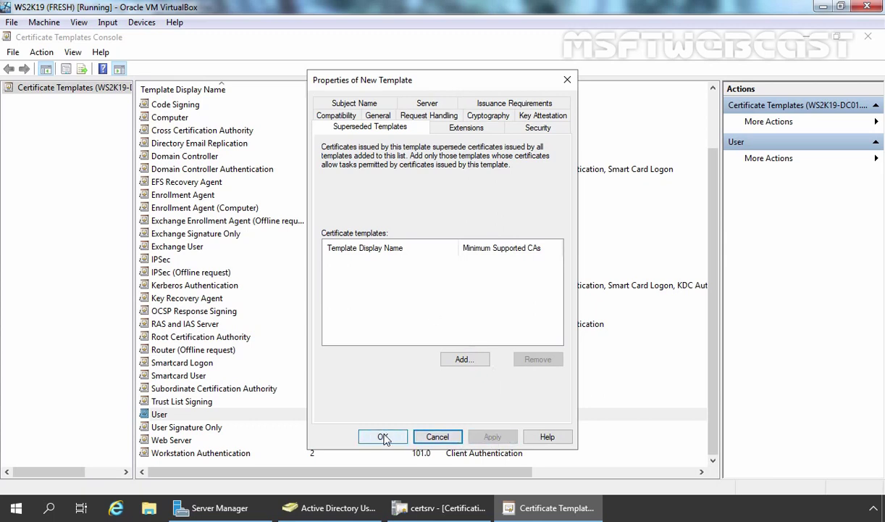
left_click(392, 437)
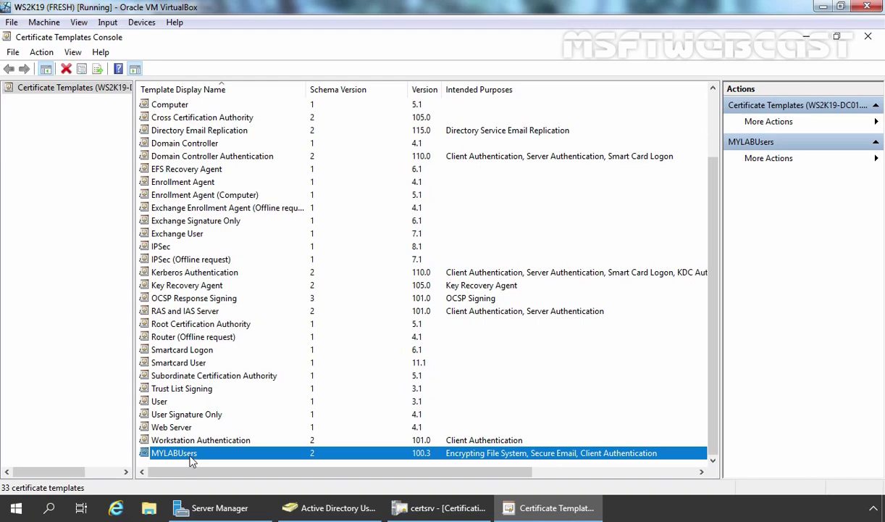
double_click(190, 454)
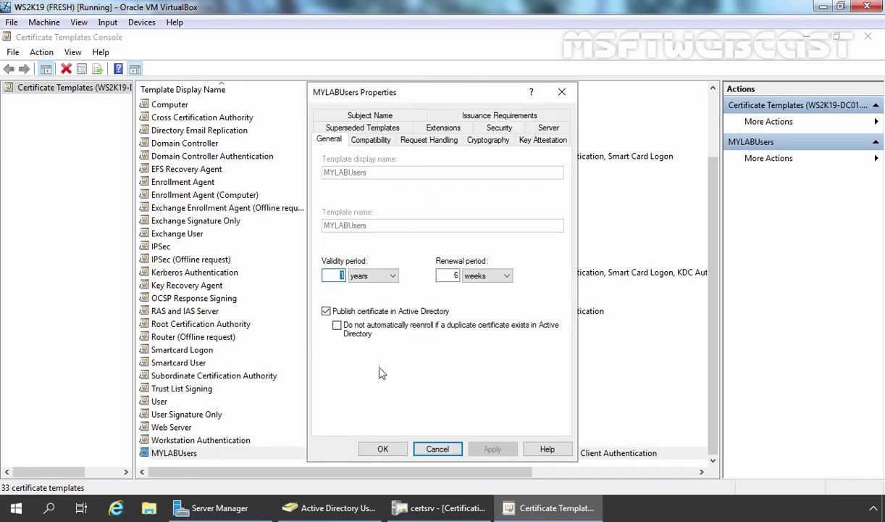
left_click(370, 140)
left_click(429, 140)
left_click(478, 141)
left_click(541, 140)
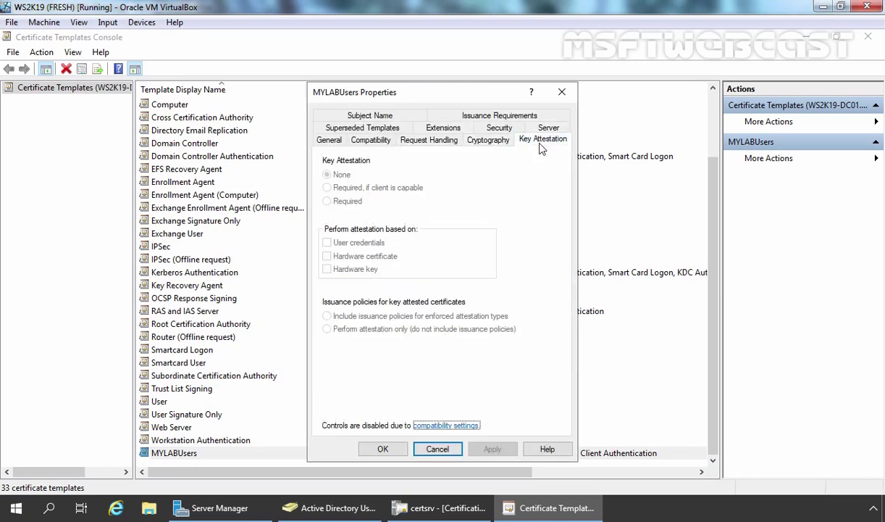
left_click(382, 448)
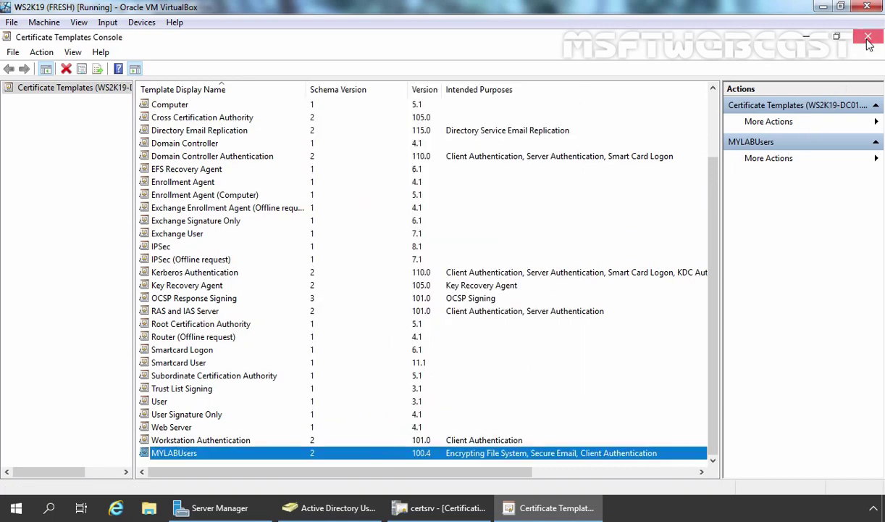
left_click(869, 38)
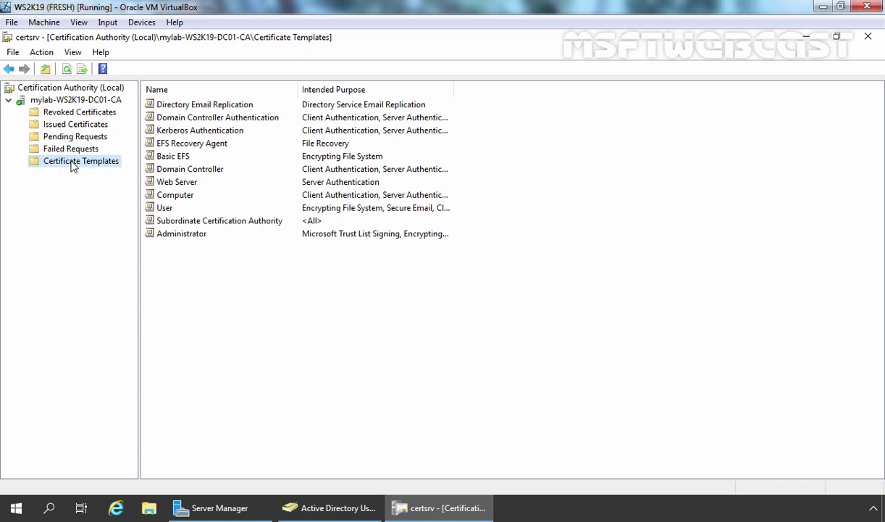
Add MYLABUsers as a Certificate Template to Issue on the CA, then minimize certsrv
right_click(72, 165)
mouse_move(99, 191)
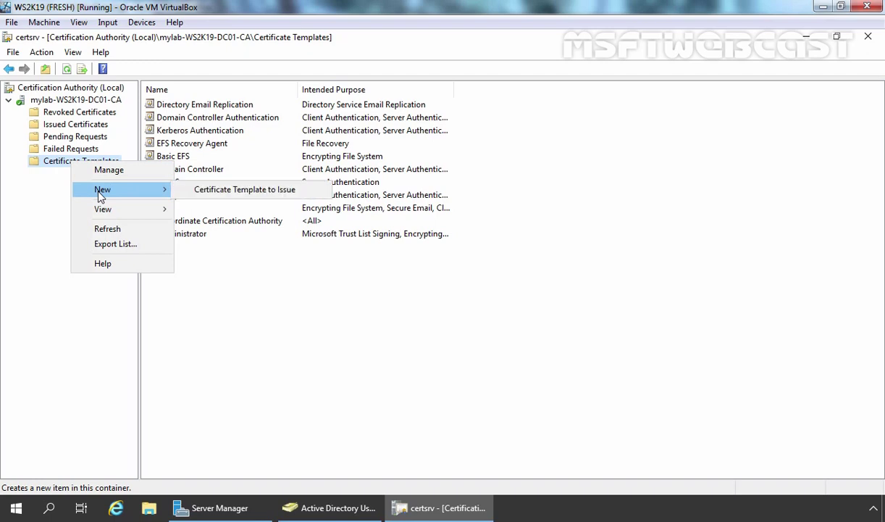
left_click(288, 189)
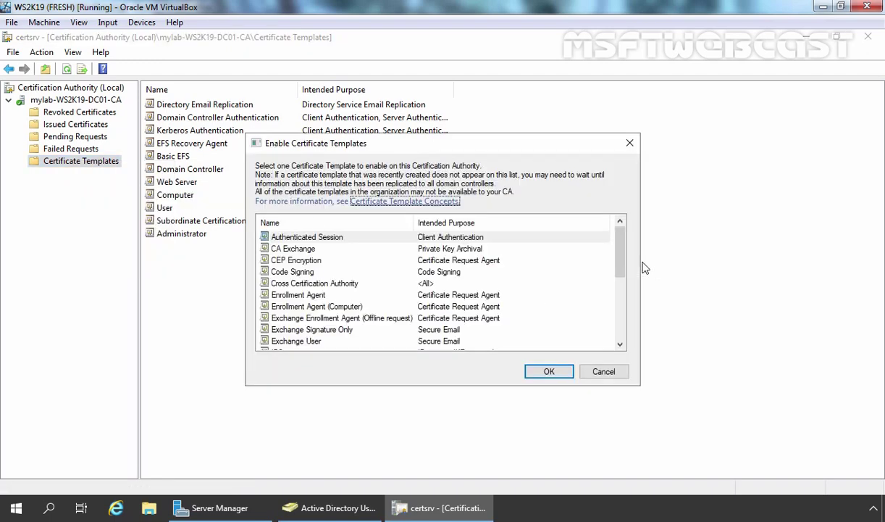
left_click_drag(623, 243, 627, 288)
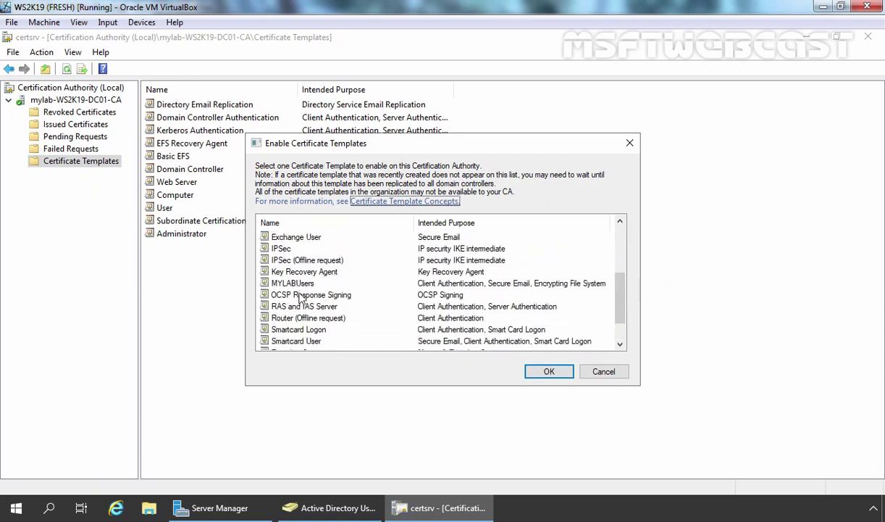
left_click(279, 286)
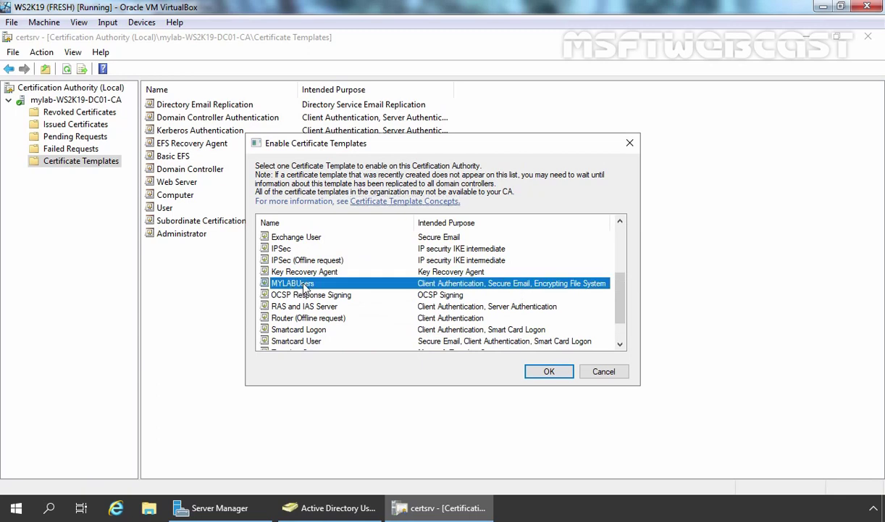
left_click(548, 369)
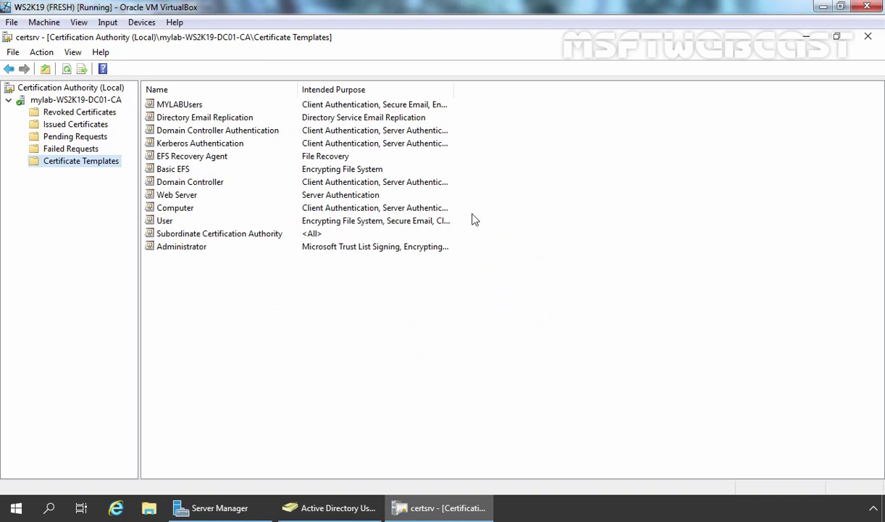
left_click(168, 108)
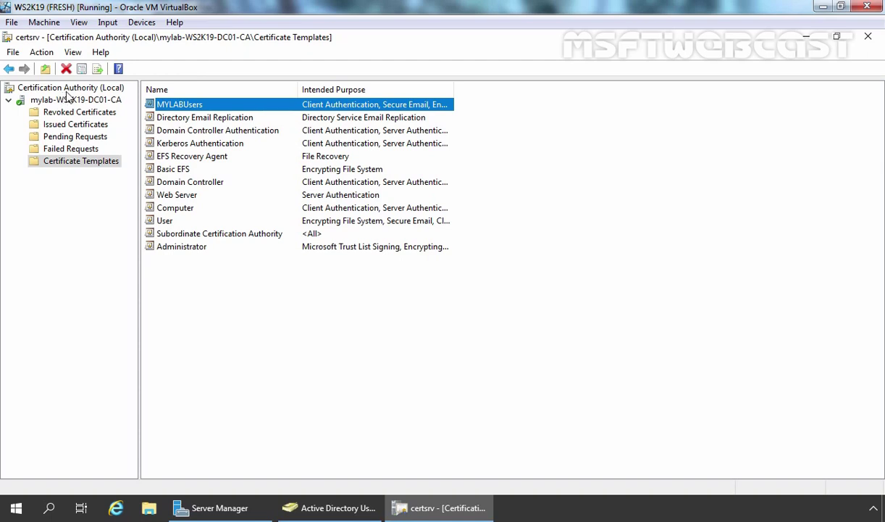
left_click(807, 37)
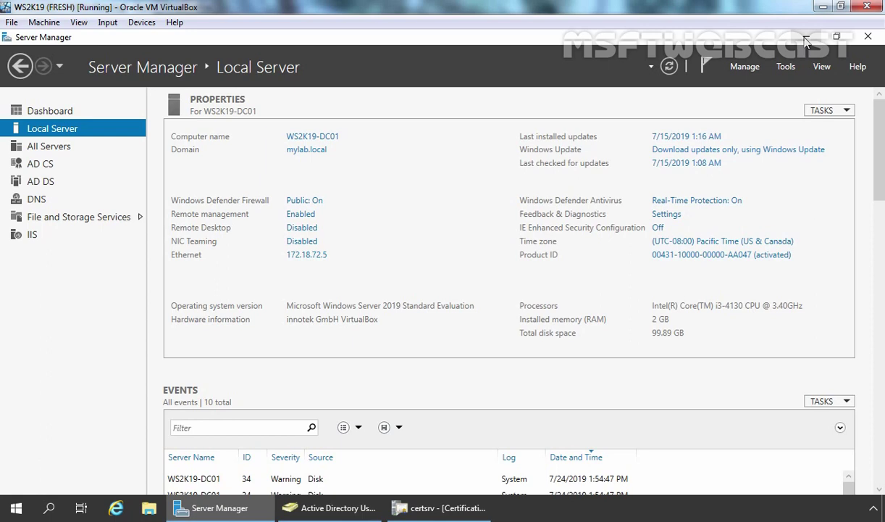
Launch Group Policy Management and expand Group Policy Objects
left_click(785, 65)
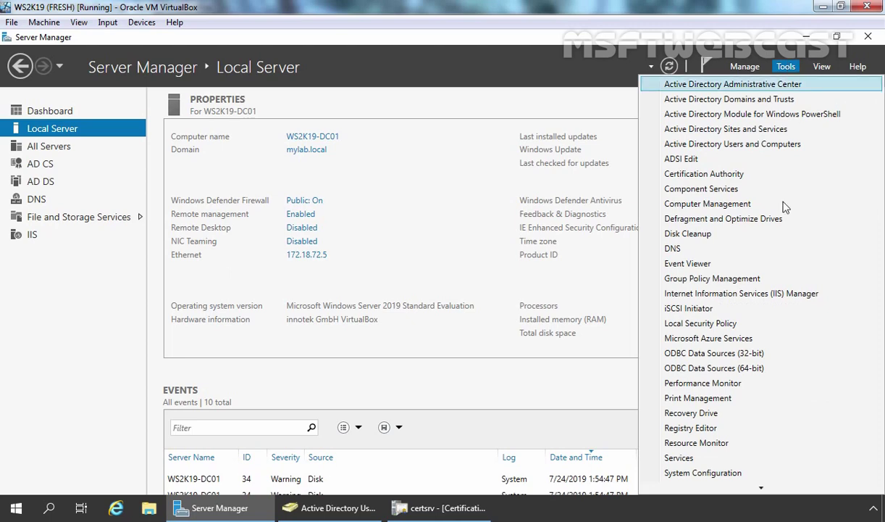
left_click(726, 282)
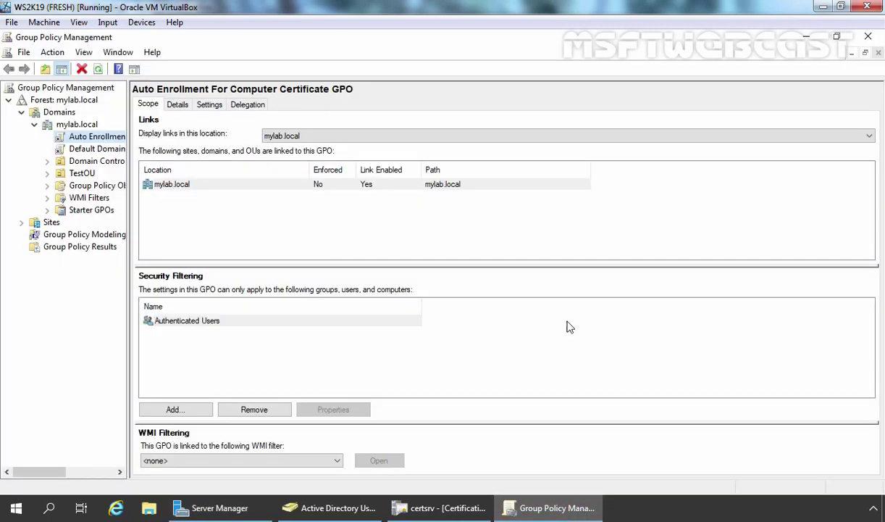
double_click(92, 187)
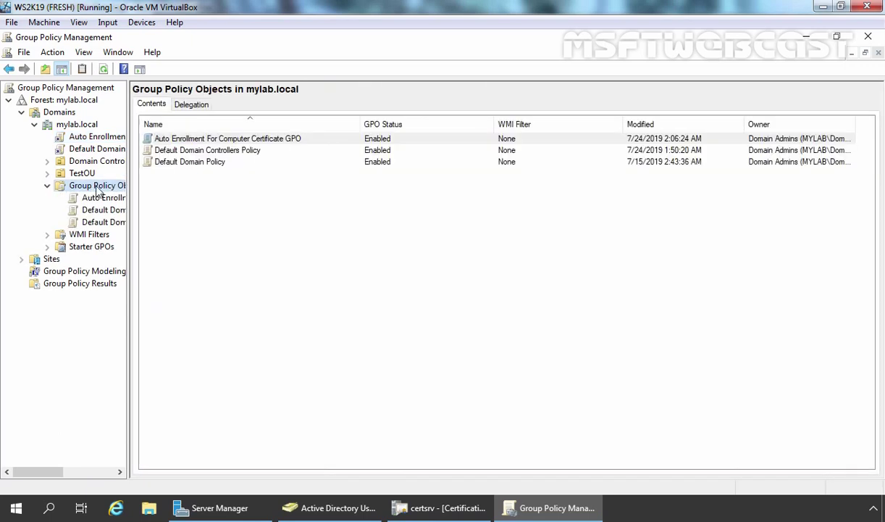
Create the GPO 'AutoEnrollment Certificate Policy for TestUsers GPO' and view its details
right_click(99, 192)
left_click(127, 195)
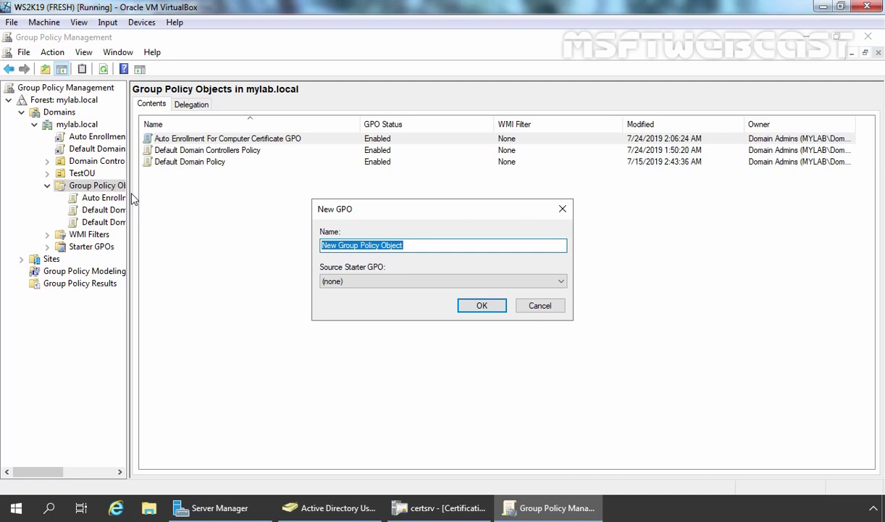
type("AutoEnrollment Certificate Policy for TestUsers GPO")
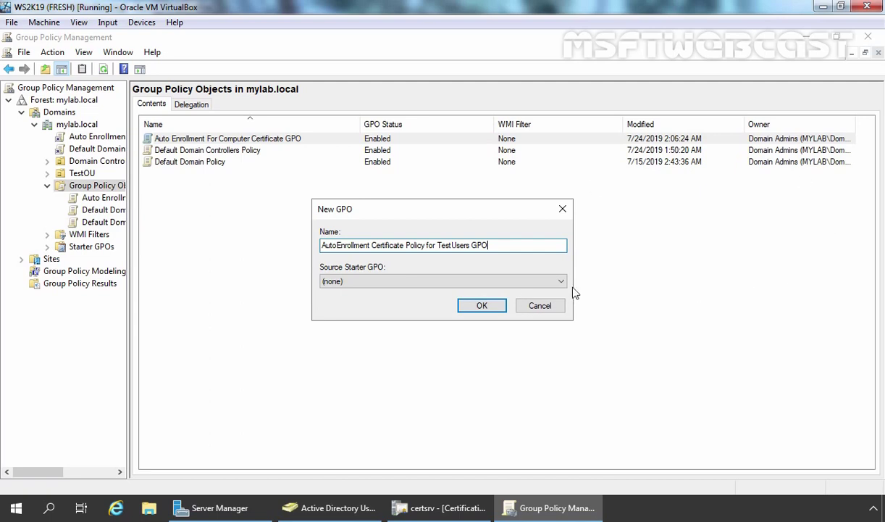
left_click(482, 306)
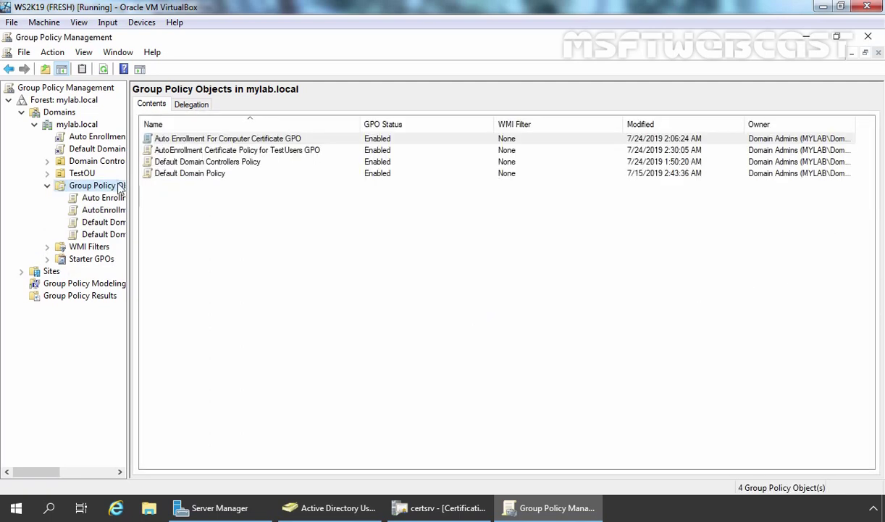
left_click_drag(129, 196, 210, 195)
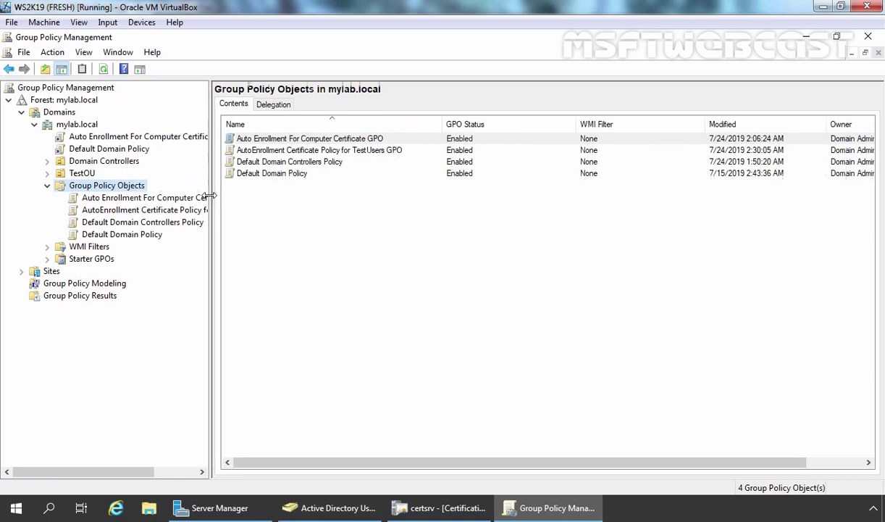
left_click(150, 210)
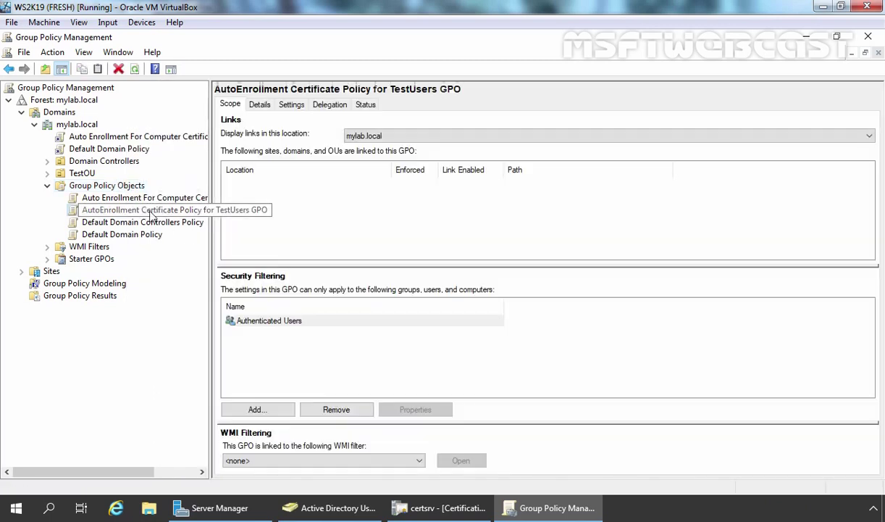
Edit the GPO in a maximized editor, expanding User Configuration > Policies > Windows Settings > Security Settings
right_click(151, 215)
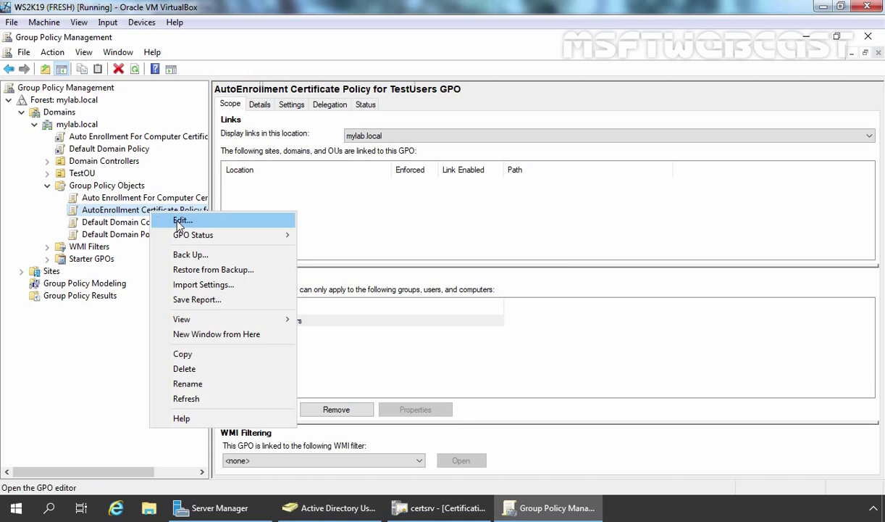
left_click(182, 219)
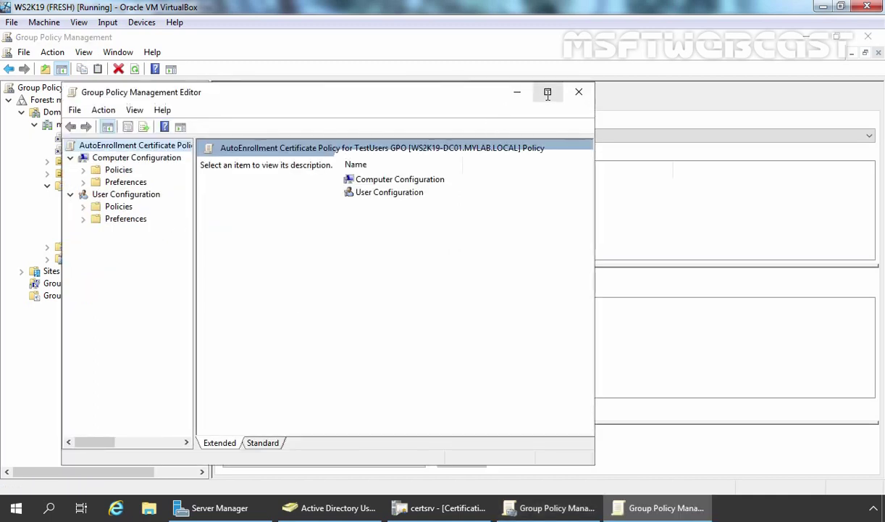
left_click(542, 91)
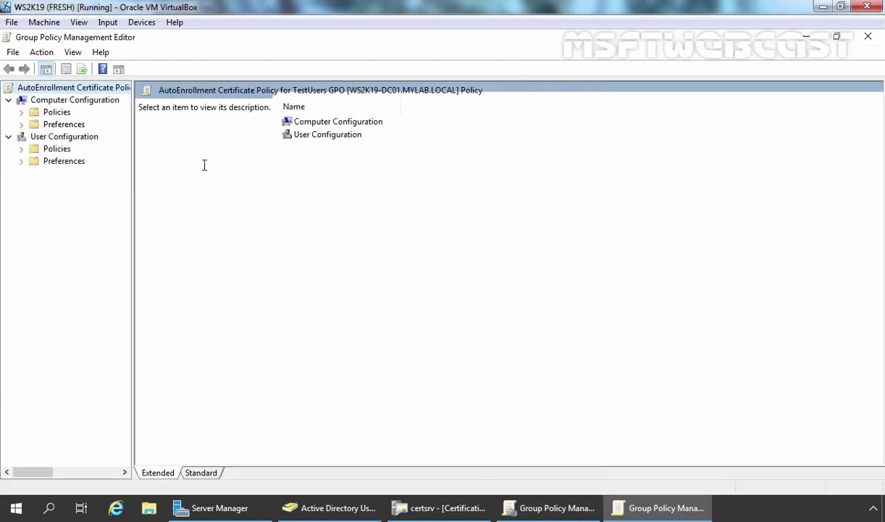
left_click(65, 136)
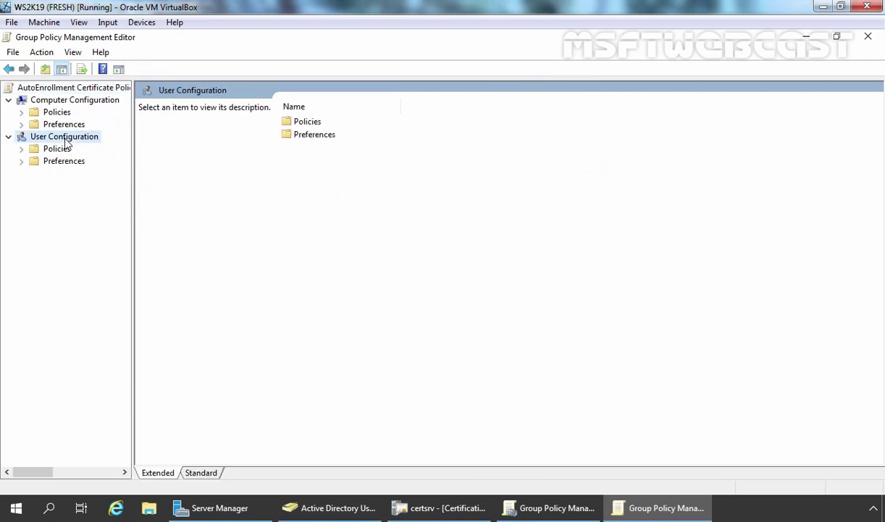
double_click(66, 149)
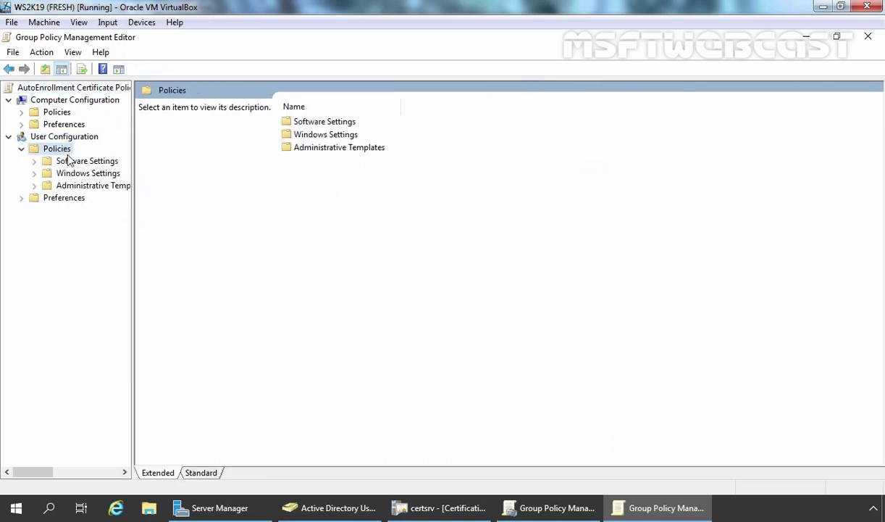
double_click(80, 173)
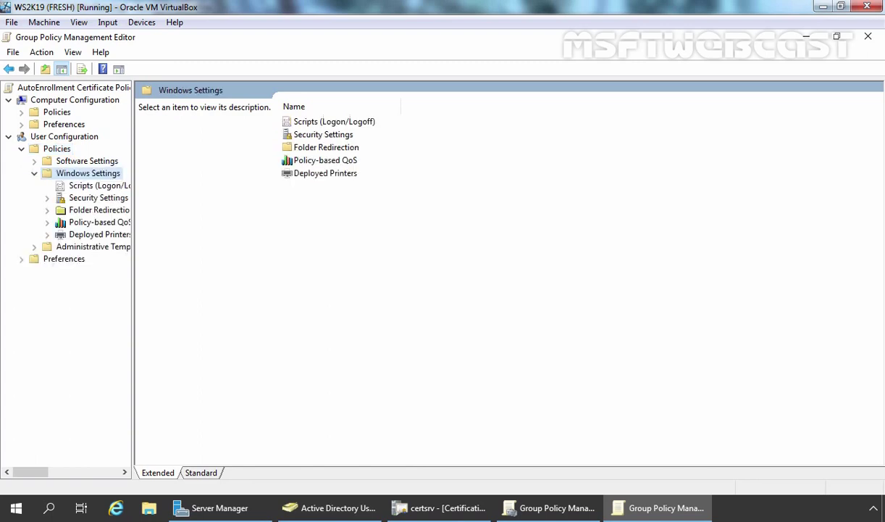
double_click(98, 198)
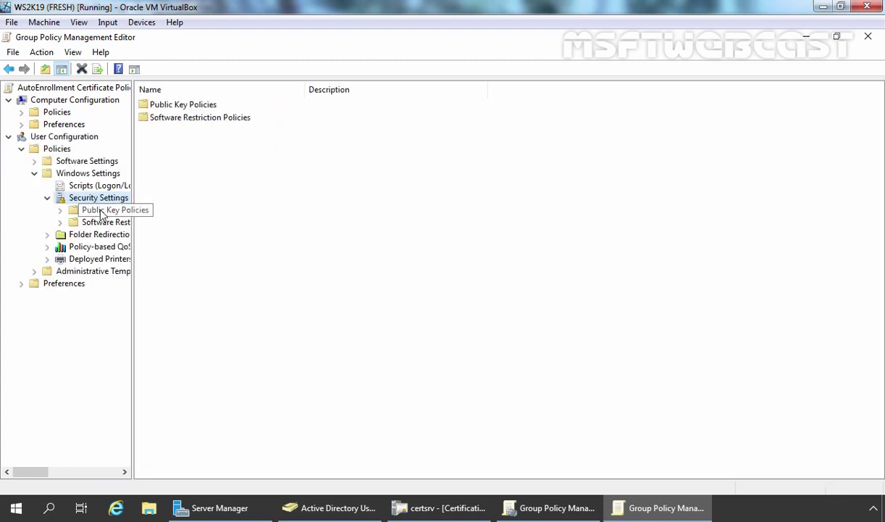
Enable Certificate Services Client - Auto-Enrollment with expired-certificate renewal and template updates, then close the editor
double_click(102, 210)
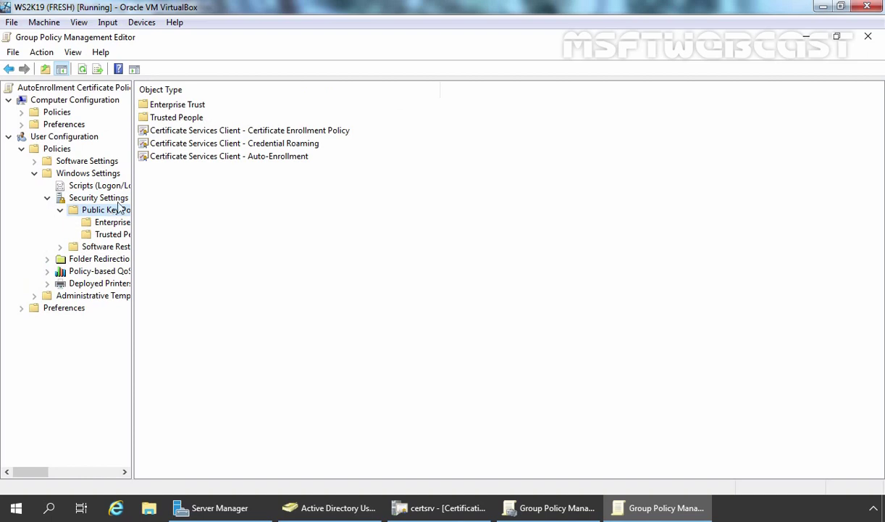
double_click(182, 163)
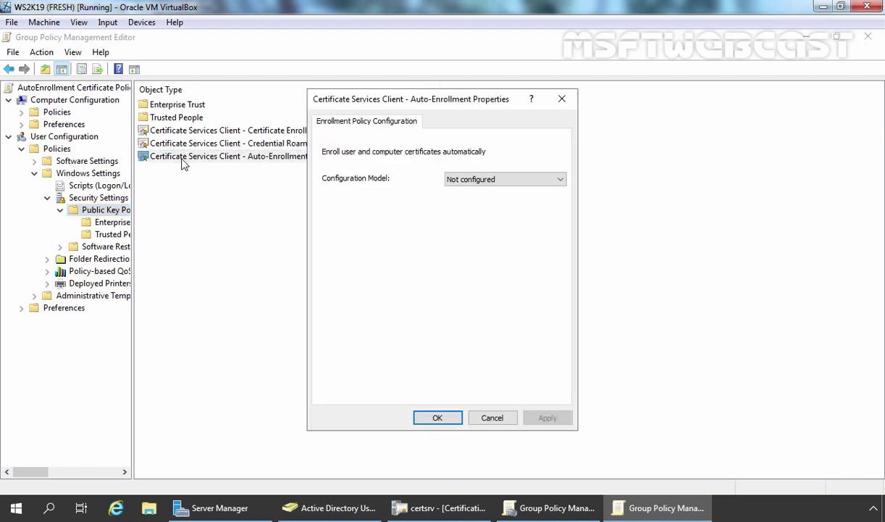
left_click(478, 179)
left_click(481, 202)
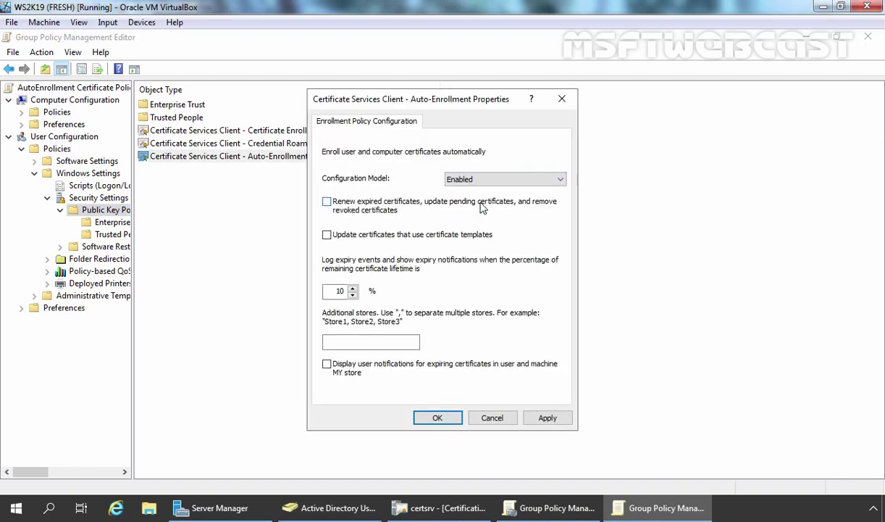
left_click(327, 202)
left_click(327, 234)
left_click(548, 419)
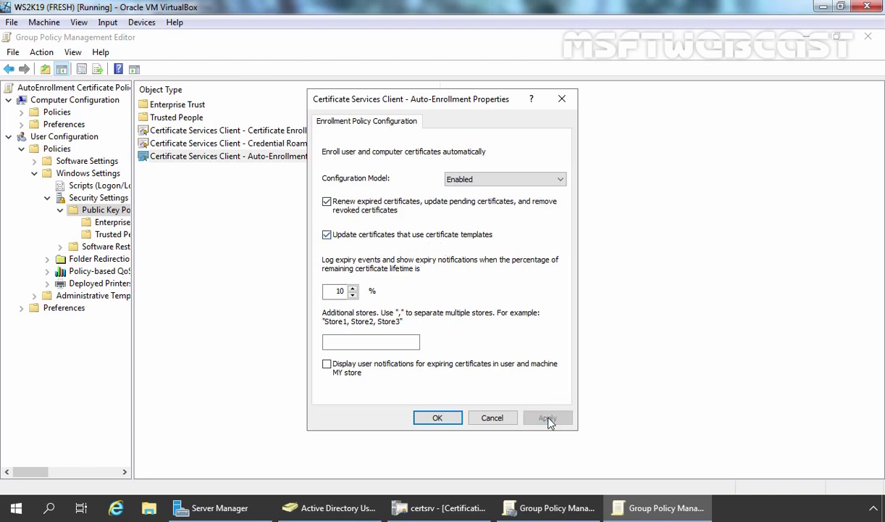
left_click(440, 420)
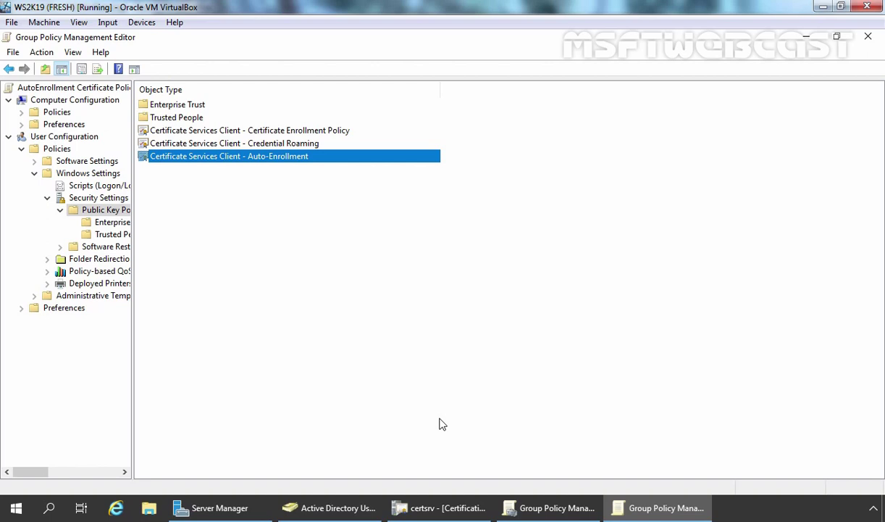
left_click(868, 37)
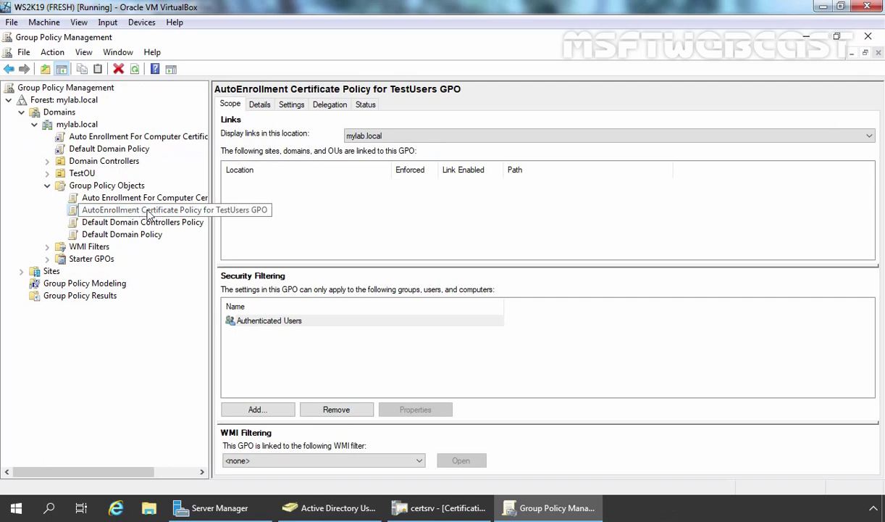
Expand TestOU and select the TestUserAccounts organizational unit
double_click(76, 173)
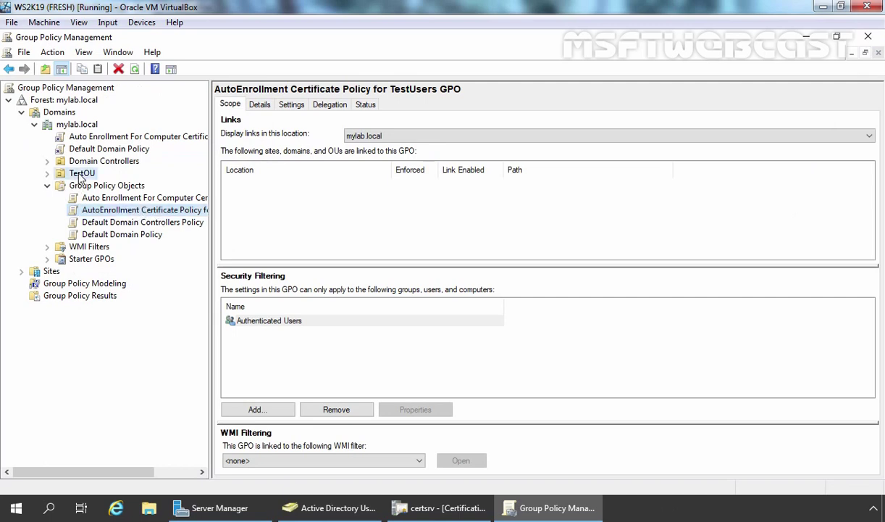
left_click(101, 198)
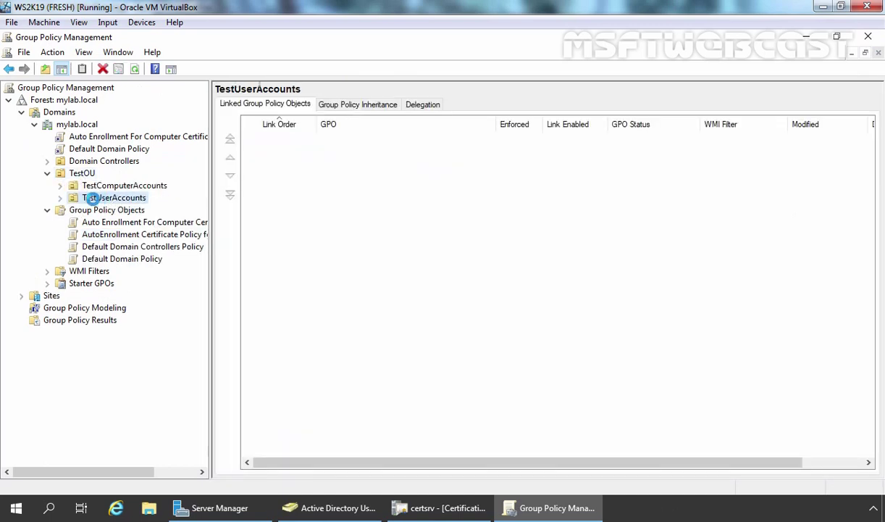
left_click(308, 508)
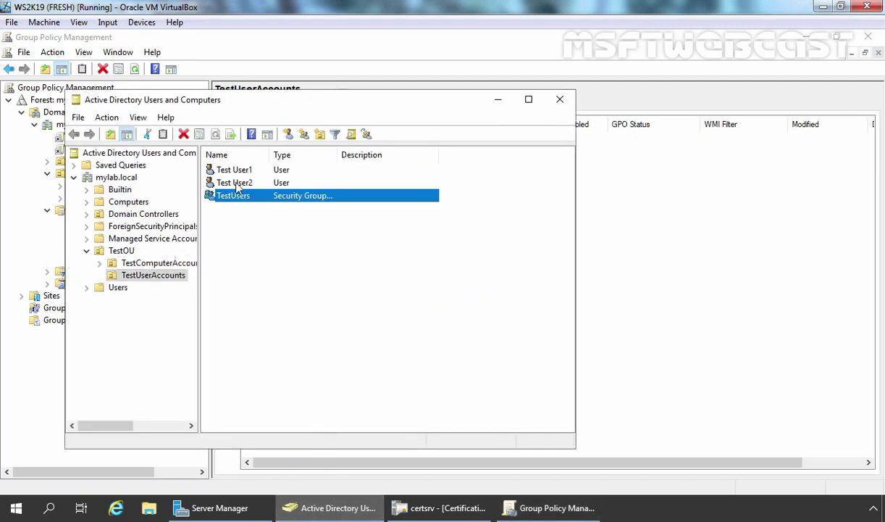
left_click(498, 99)
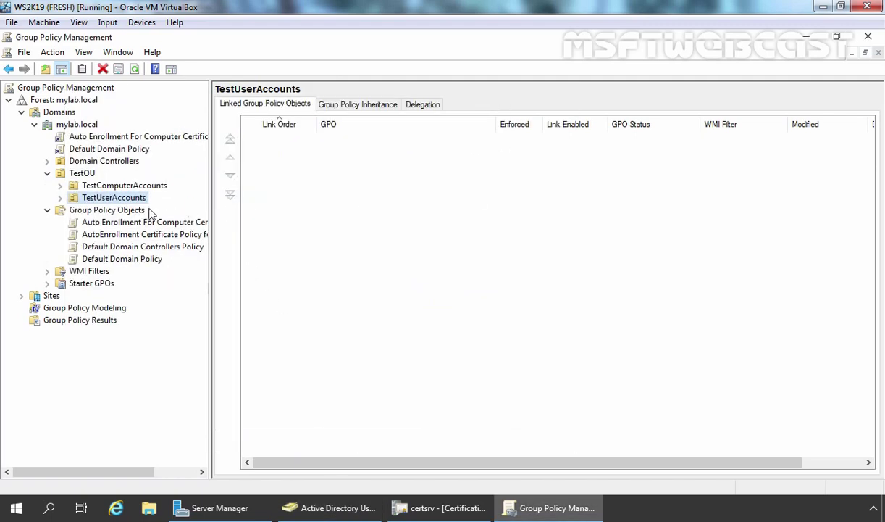
Link the AutoEnrollment Certificate Policy for TestUsers GPO to TestUserAccounts and confirm the link
right_click(116, 203)
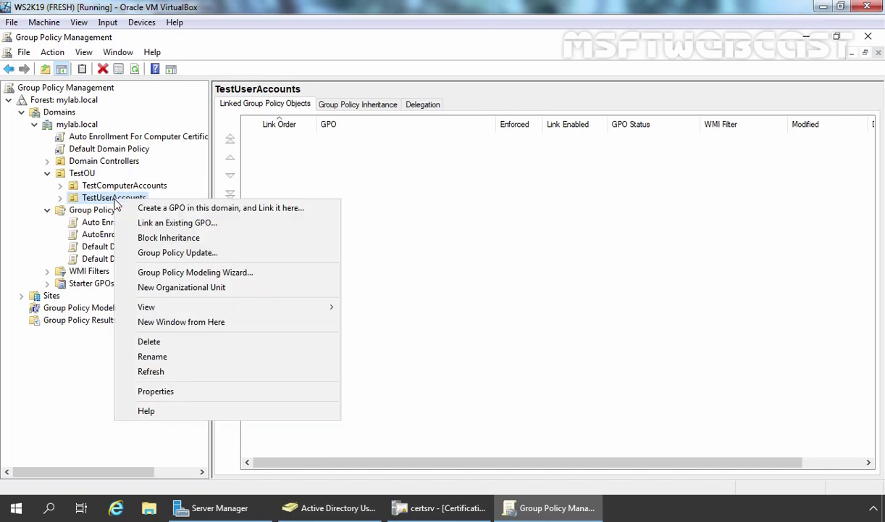
left_click(152, 223)
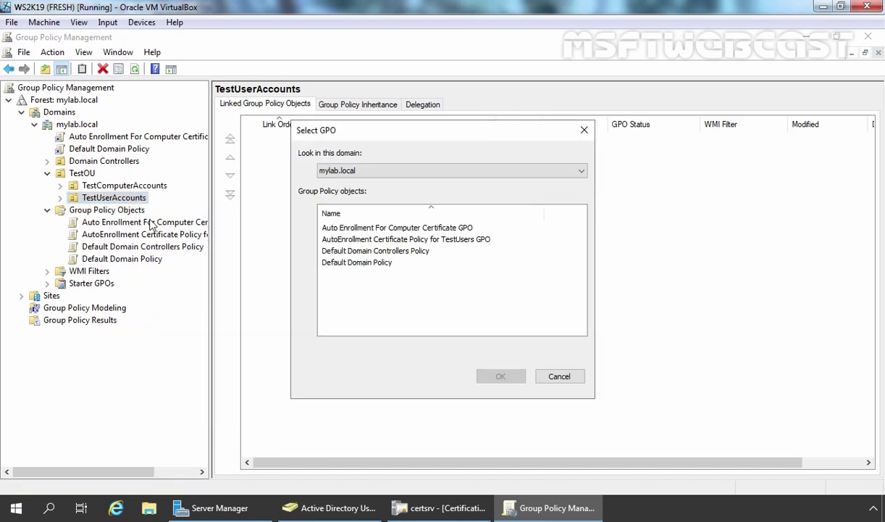
left_click(355, 239)
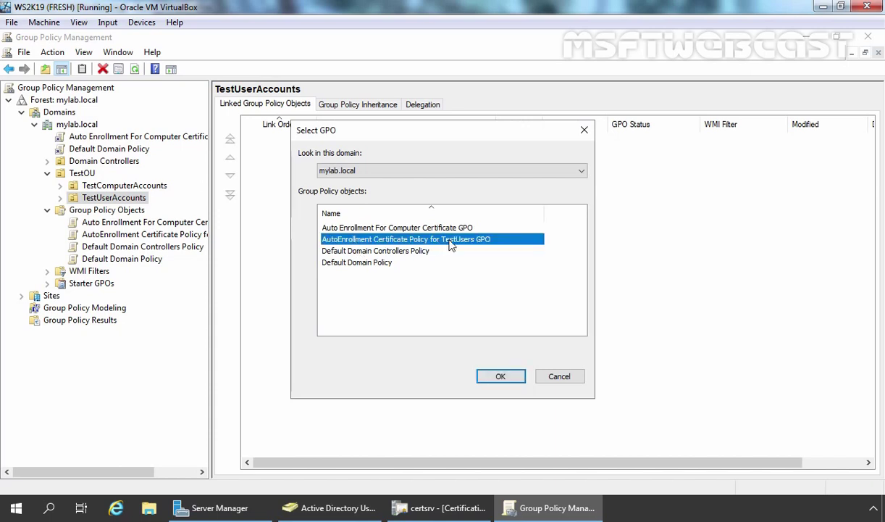
left_click(500, 378)
double_click(116, 199)
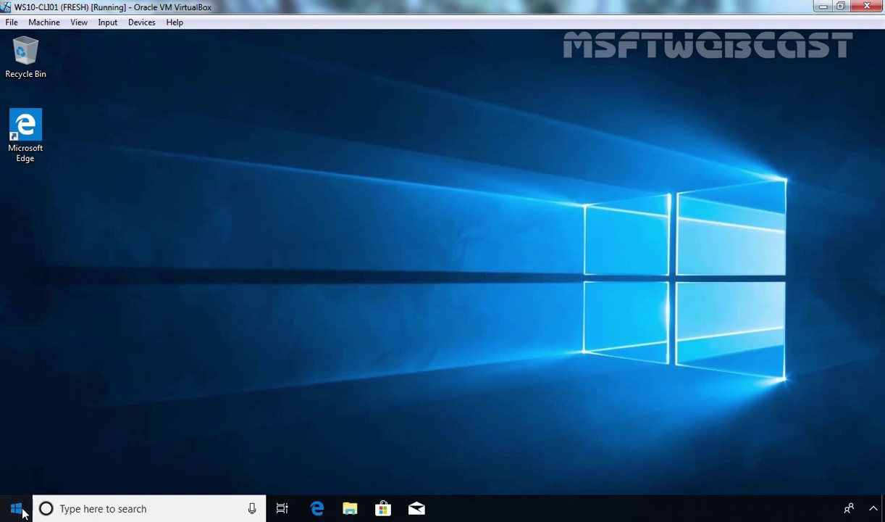
Check which account is signed in on the Windows 10 client
left_click(17, 509)
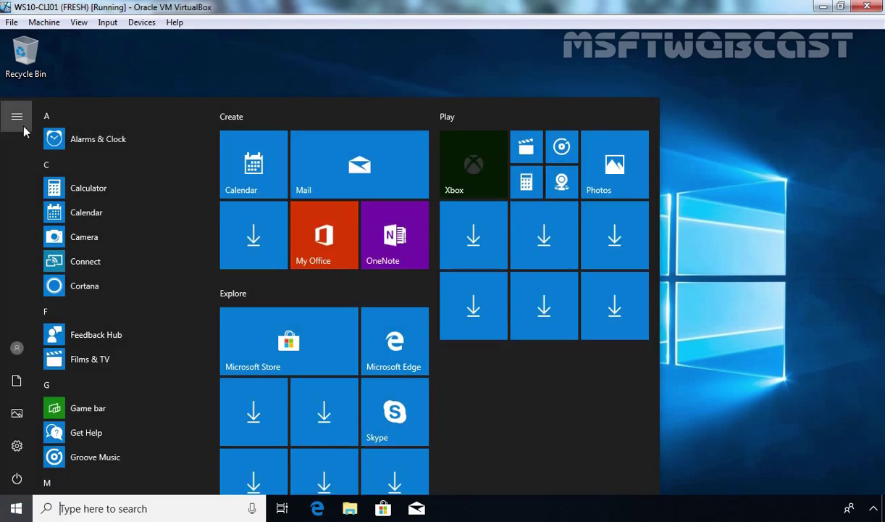
mouse_move(24, 127)
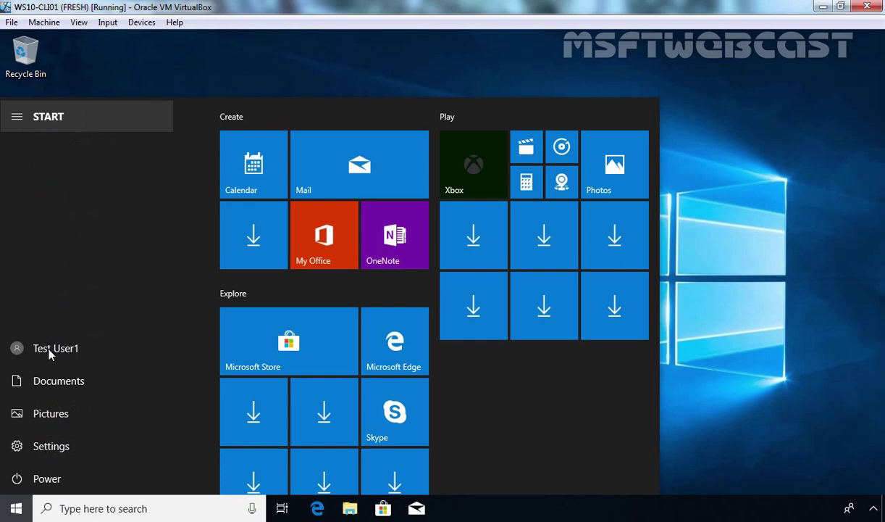
left_click(739, 251)
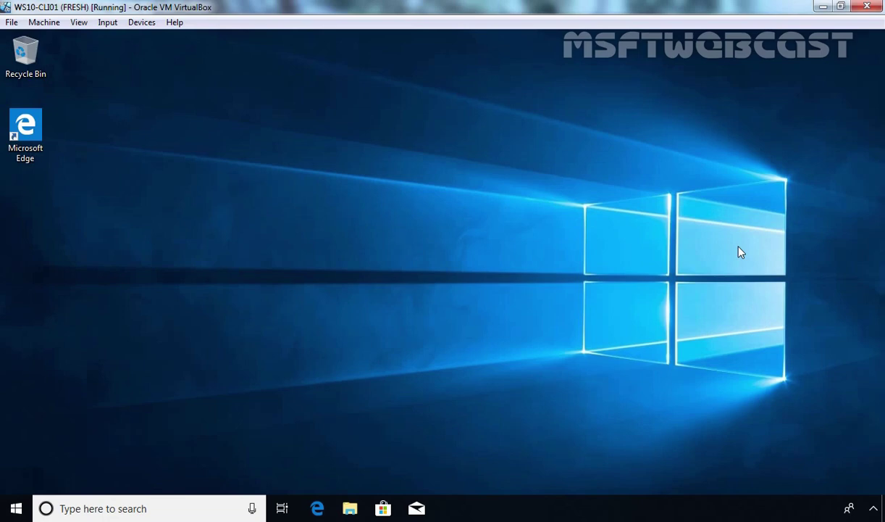
Launch mmc from the Run dialog
key("super+r")
type("mmc")
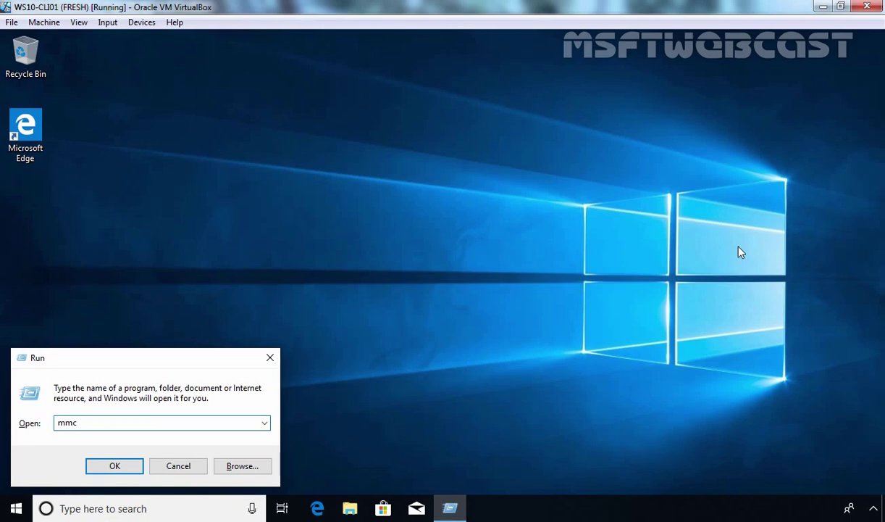
key("Return")
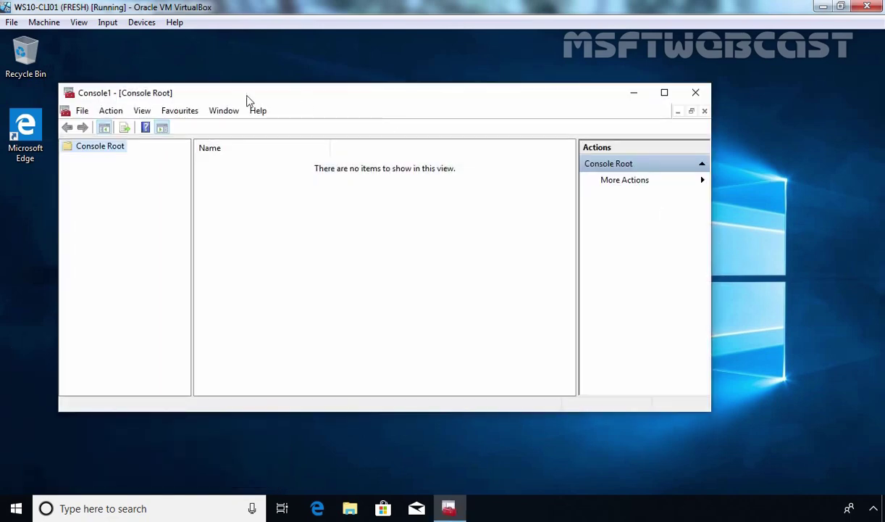
Add the Certificates snap-in for the current user and expand Certificates - Current User
left_click(81, 112)
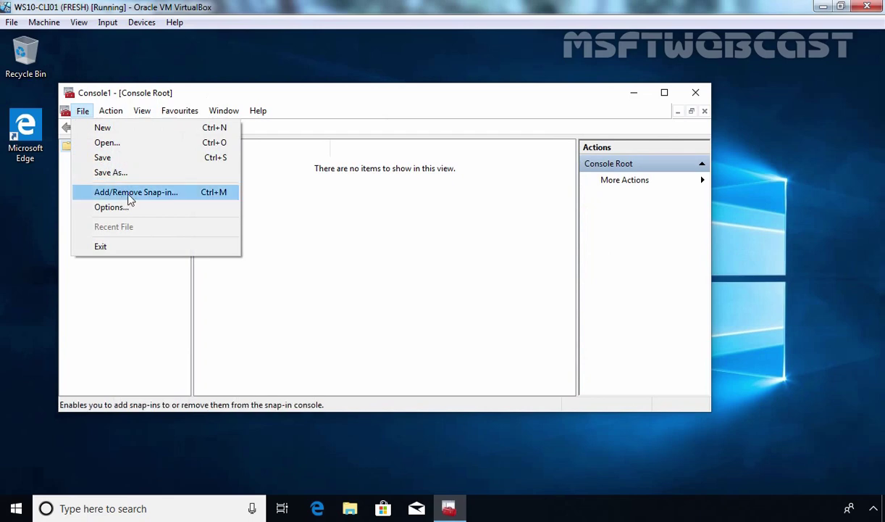
left_click(149, 194)
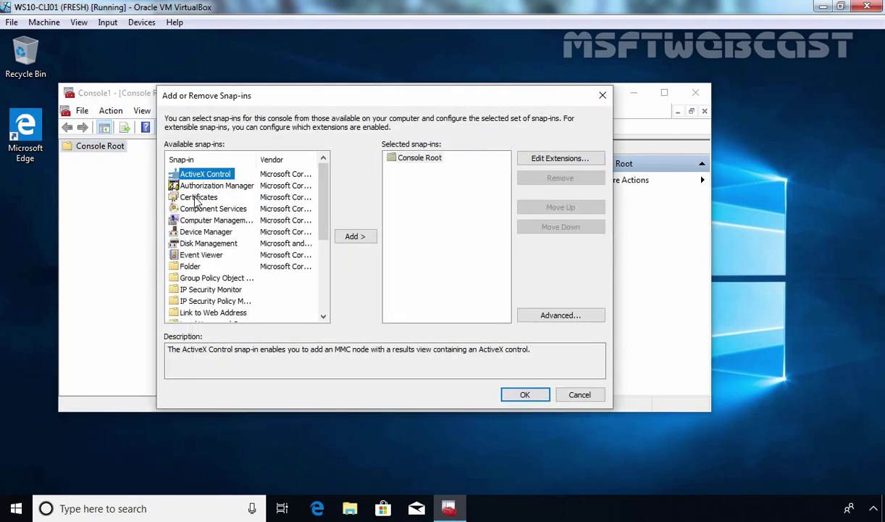
left_click(196, 197)
left_click(355, 237)
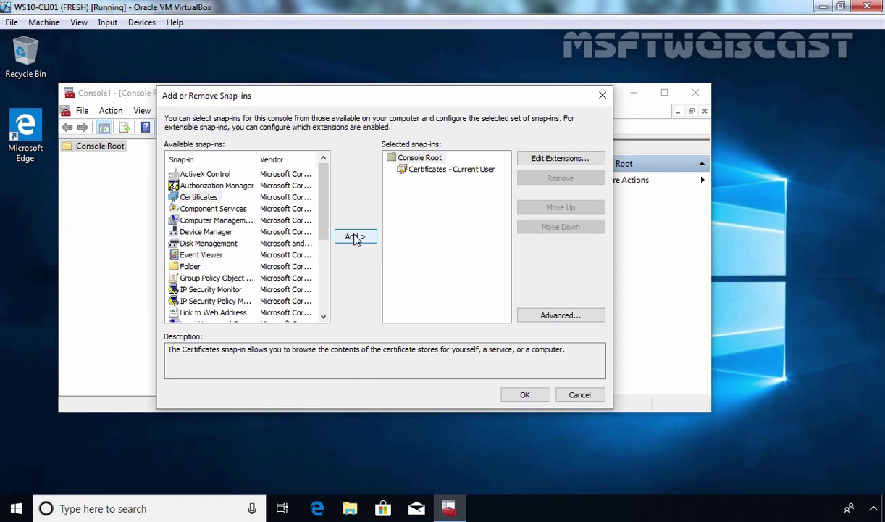
left_click(524, 395)
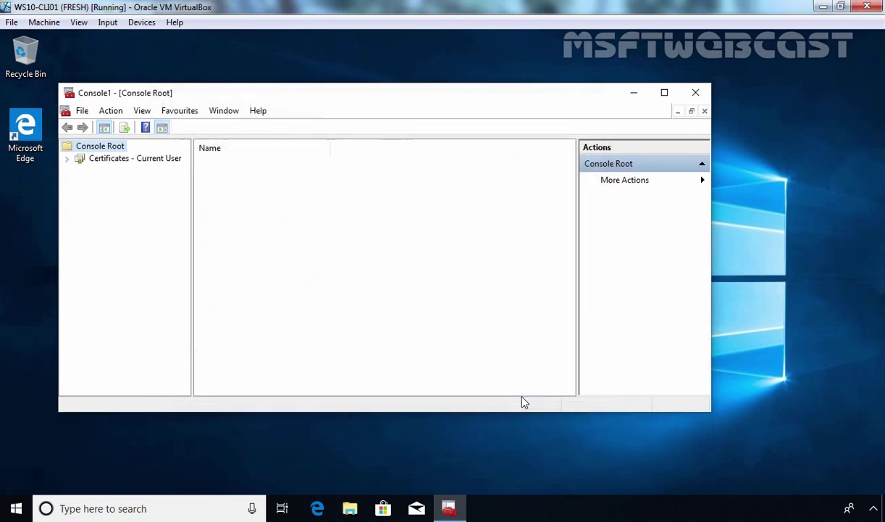
double_click(125, 158)
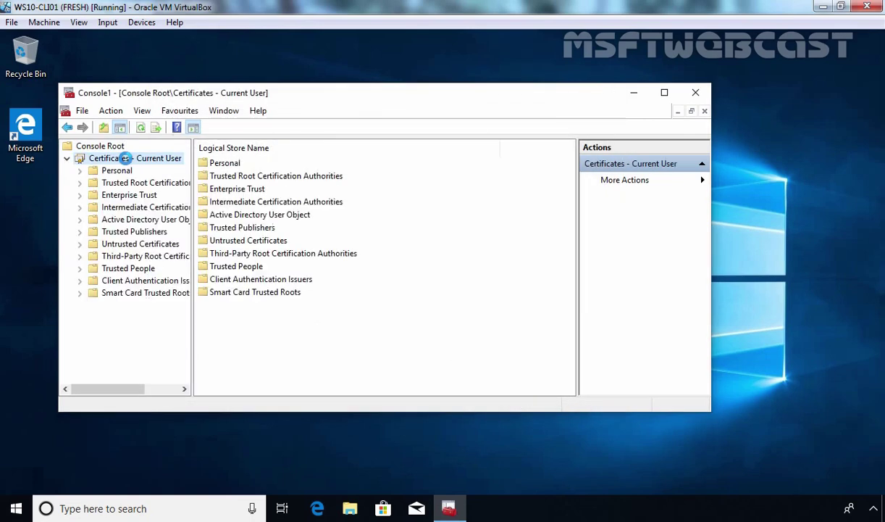
Confirm the Personal store is empty, then launch cmd from the Run dialog
left_click(114, 171)
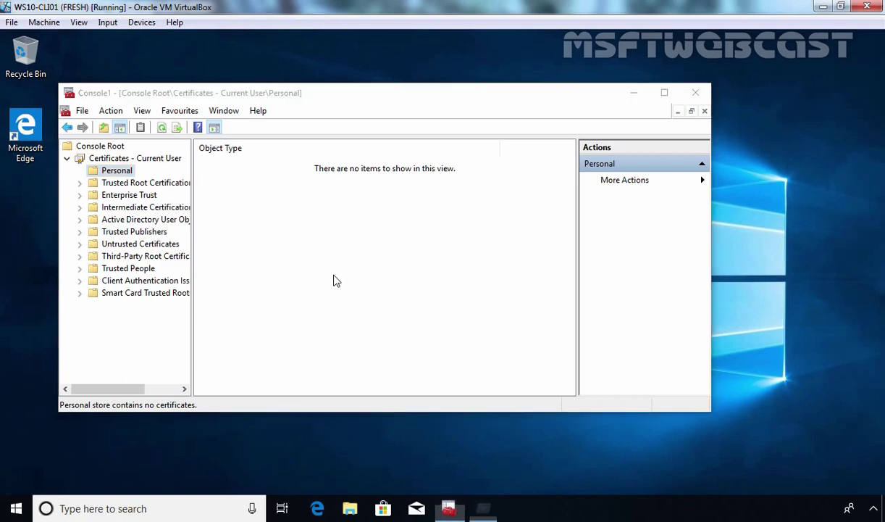
key("super+r")
type("cmd")
key("Return")
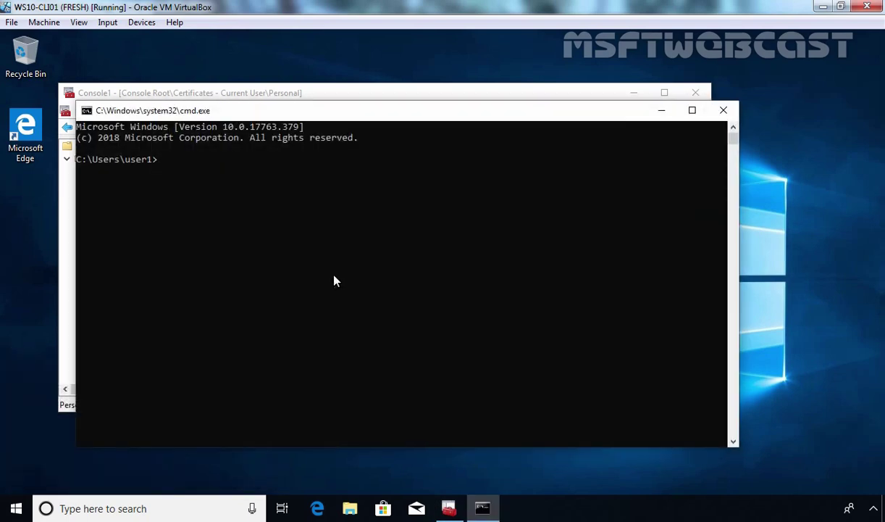
Run gpupdate /force until computer and user policy both update, then close Command Prompt
type("gpupdate /force")
key("Return")
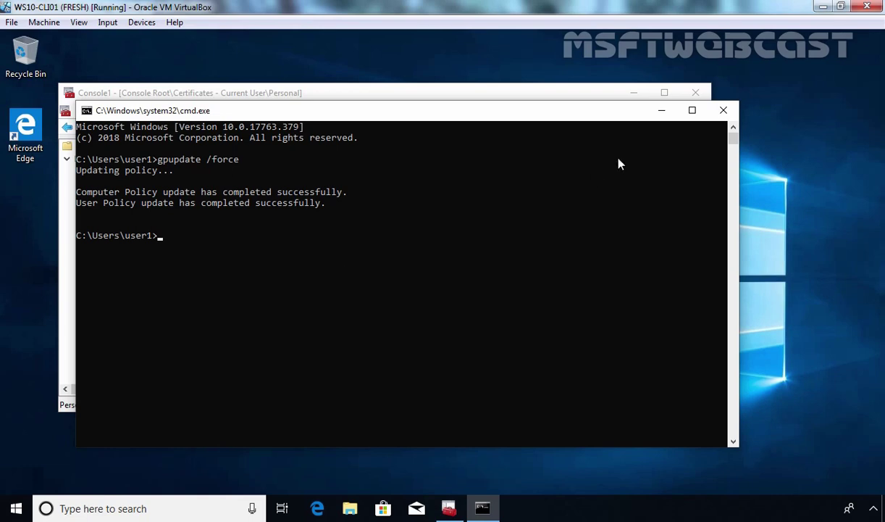
left_click(722, 111)
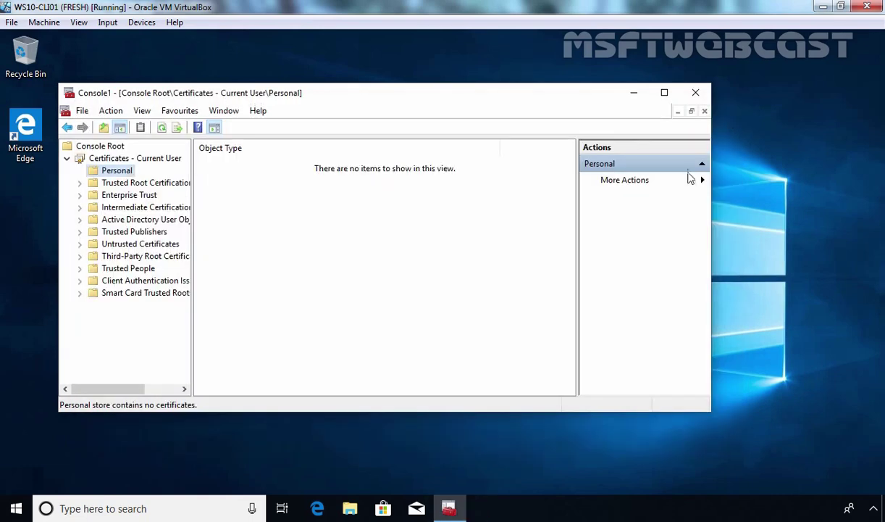
Refresh the current user's certificate stores and confirm the Personal store is still empty
left_click(116, 158)
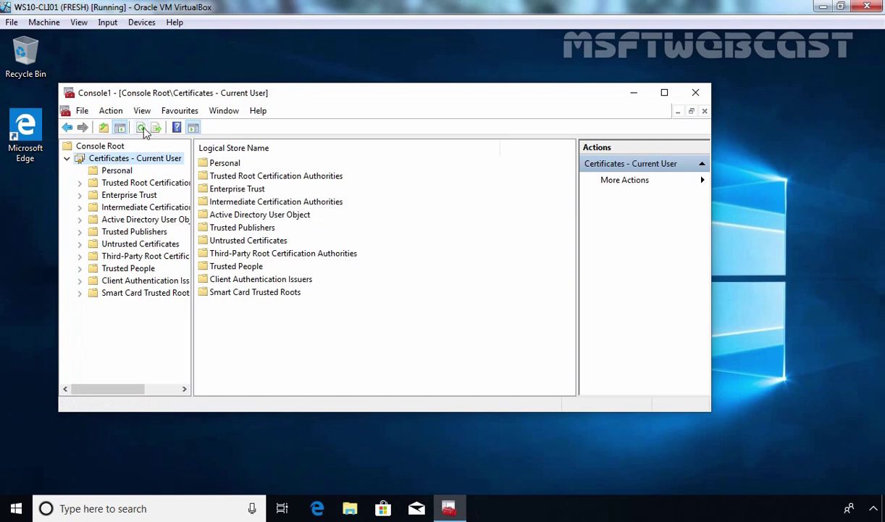
left_click(141, 128)
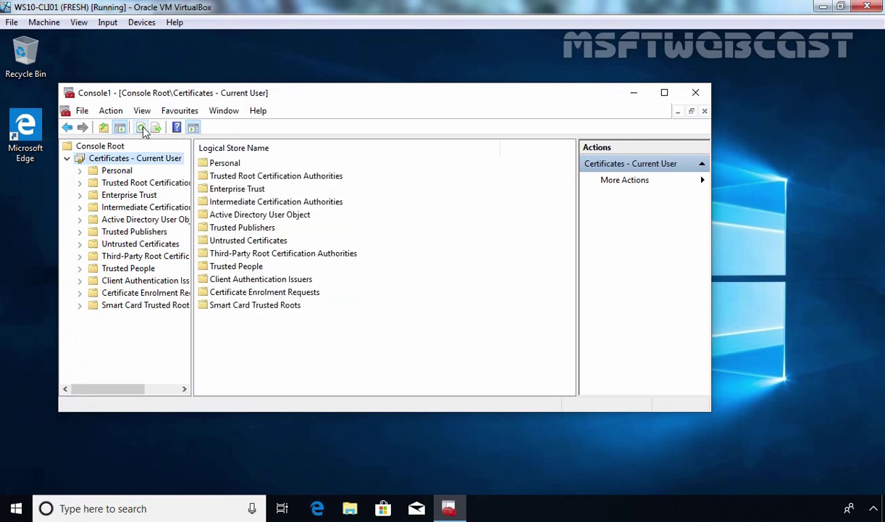
left_click(117, 172)
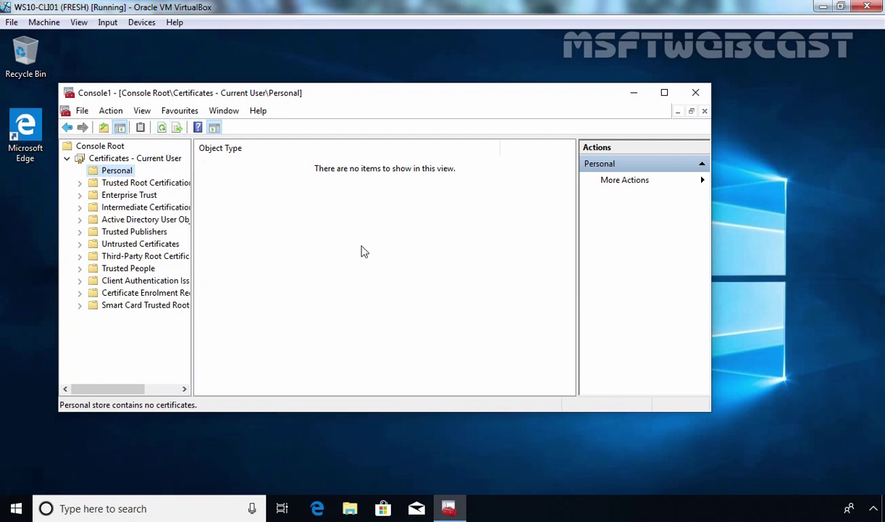
Close the certificates console without saving its settings
left_click(696, 92)
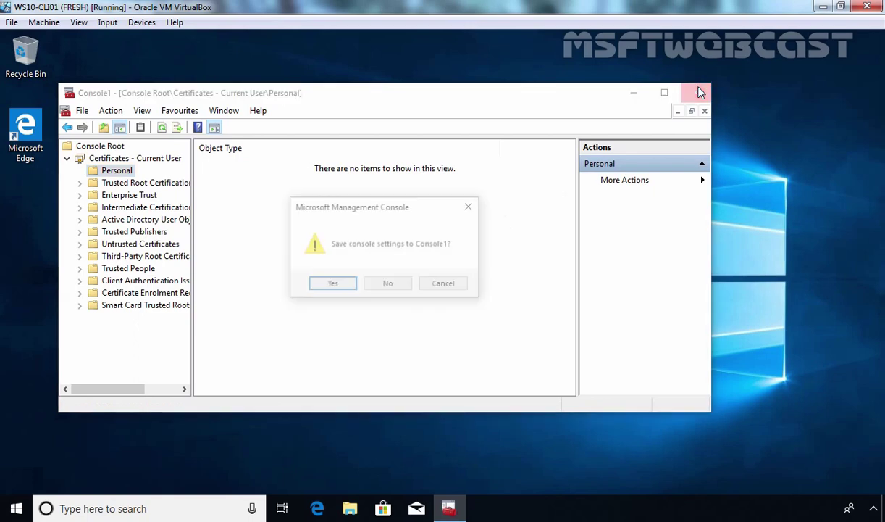
left_click(392, 285)
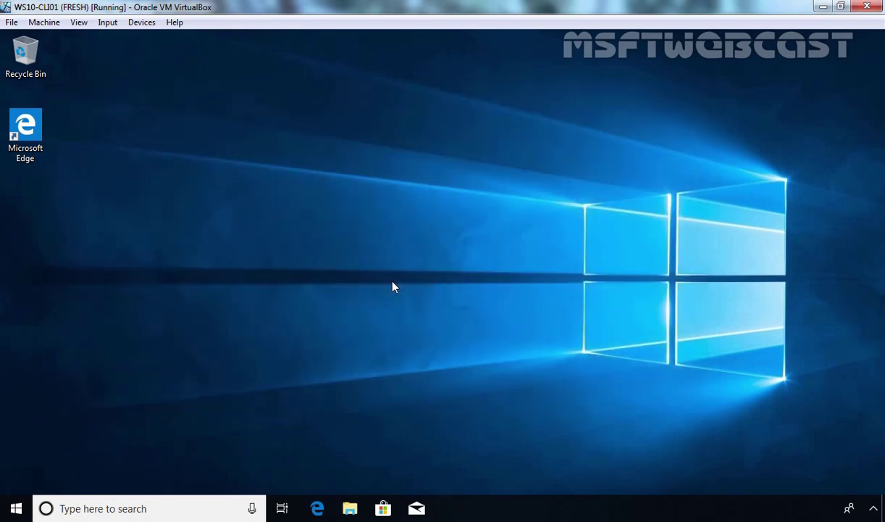
key("super+r")
Sign out with logoff and sign back in as the test user with the account password
type("logoff")
key("Return")
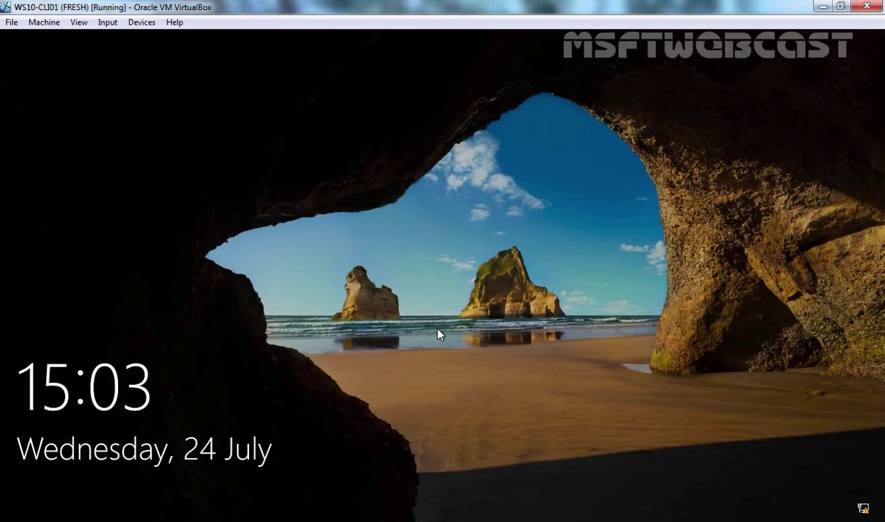
left_click(438, 331)
type("••••••••••")
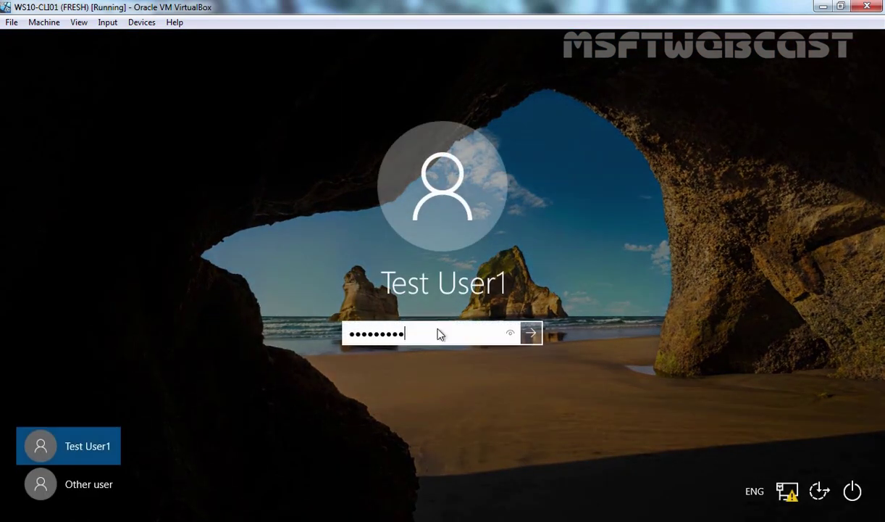
key("Return")
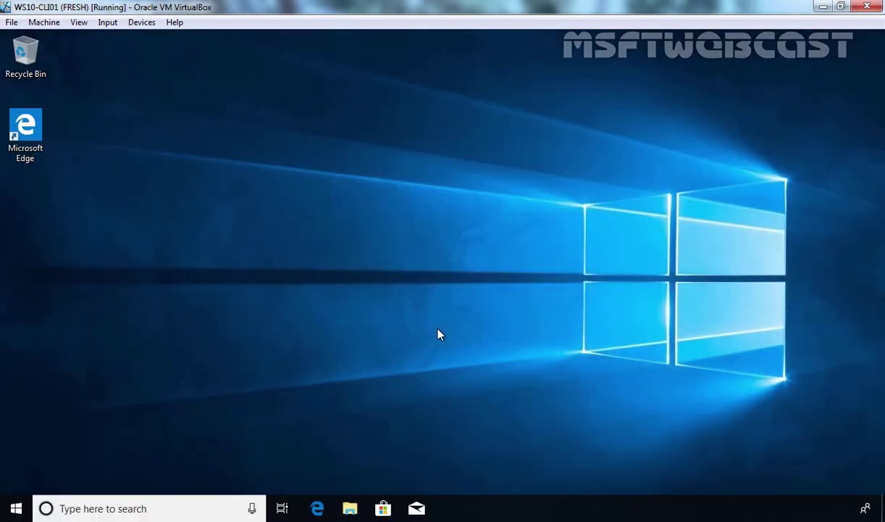
Launch mmc, add the current user's Certificates snap-in, and open the Personal store
key("super+r")
type("mmc")
key("Return")
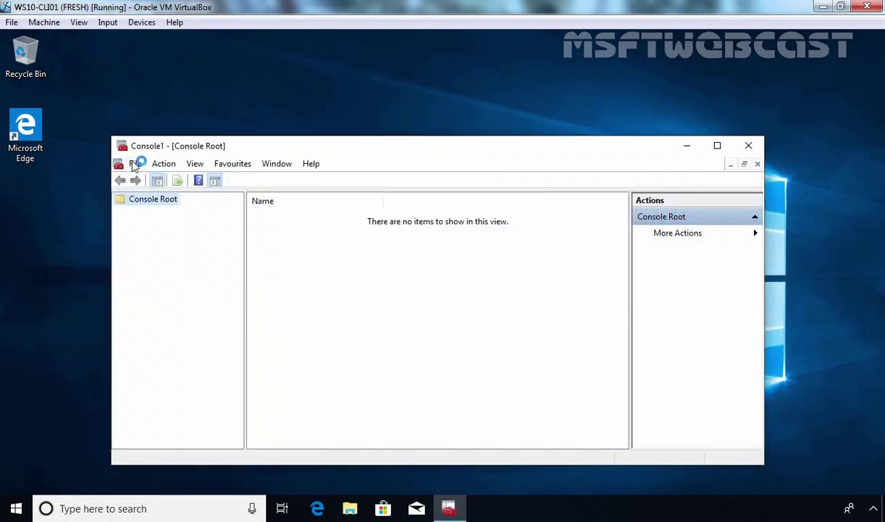
left_click(135, 163)
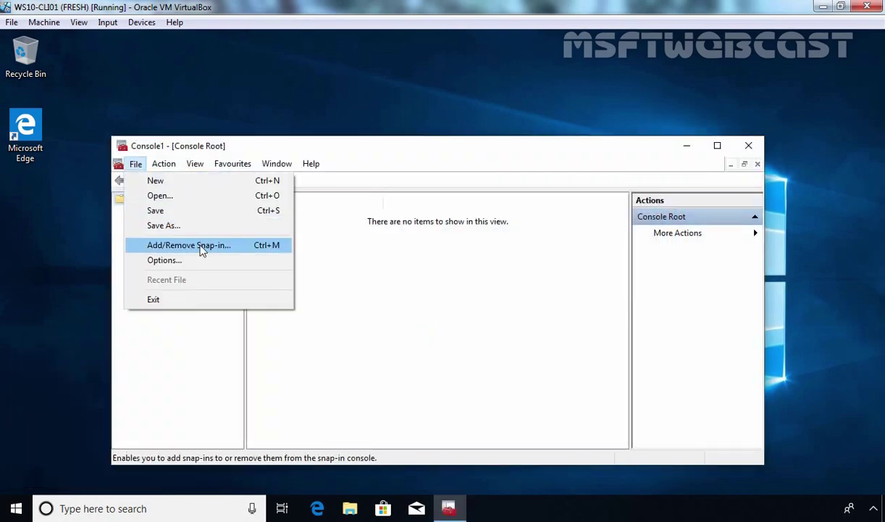
left_click(202, 246)
left_click(252, 250)
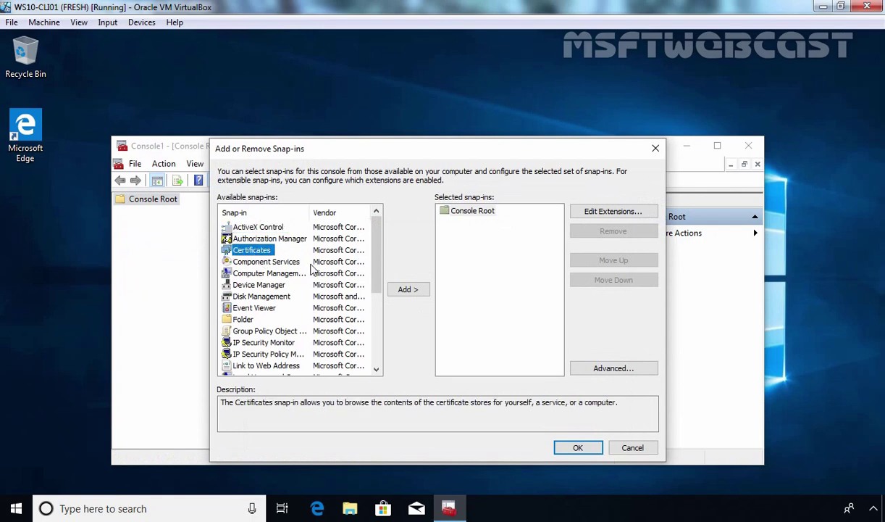
left_click(408, 289)
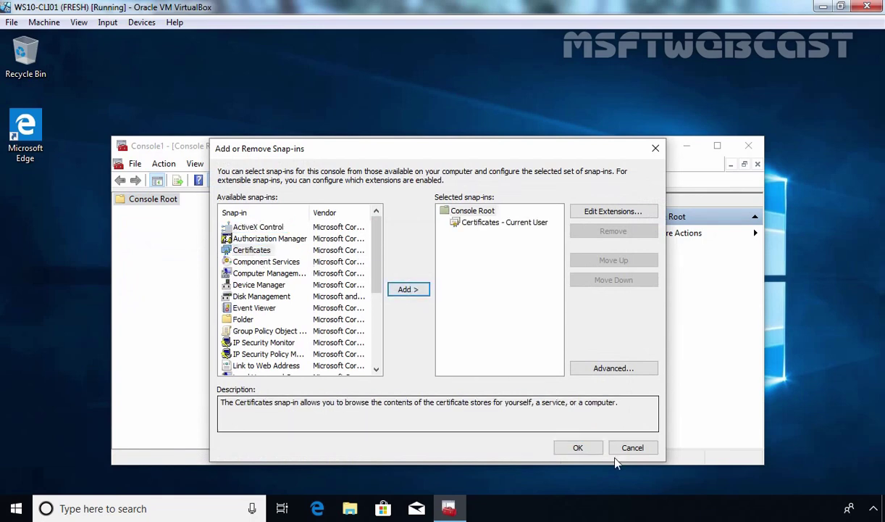
left_click(578, 447)
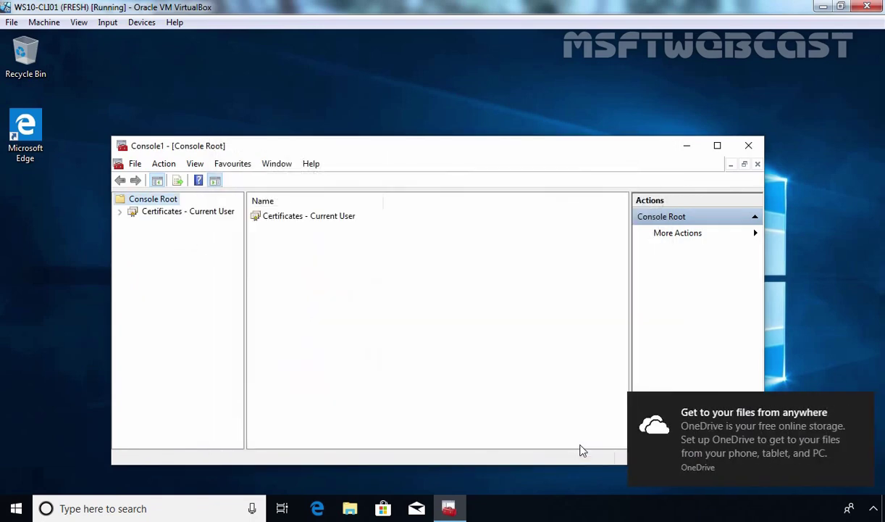
double_click(209, 213)
left_click(174, 224)
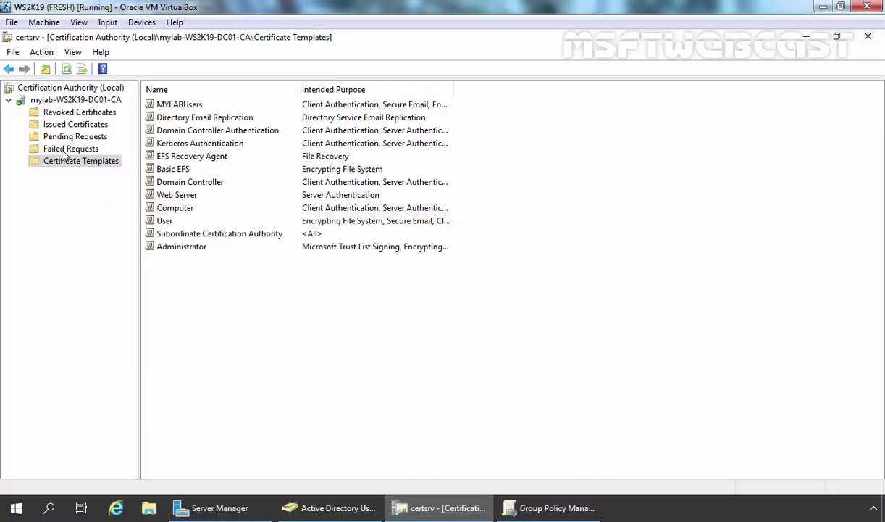
Check Failed Requests for denied requests 7 and 8, then choose Manage on Certificate Templates
left_click(65, 149)
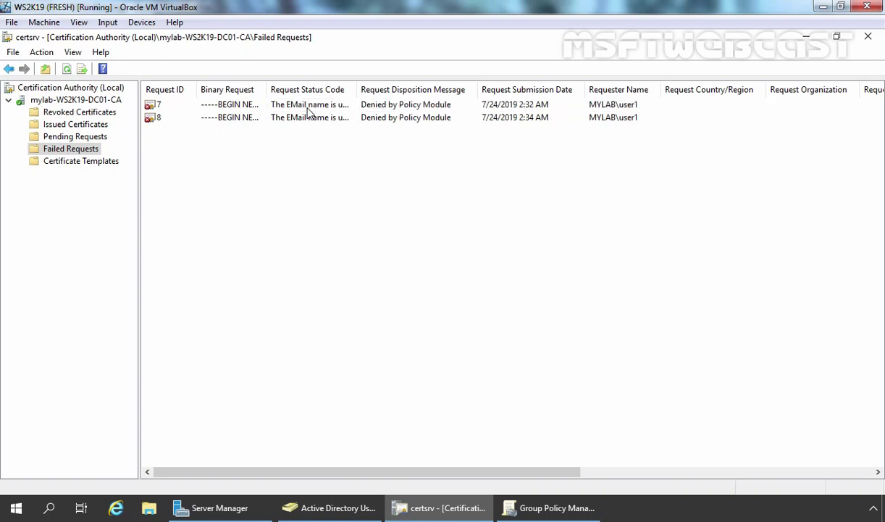
left_click(70, 164)
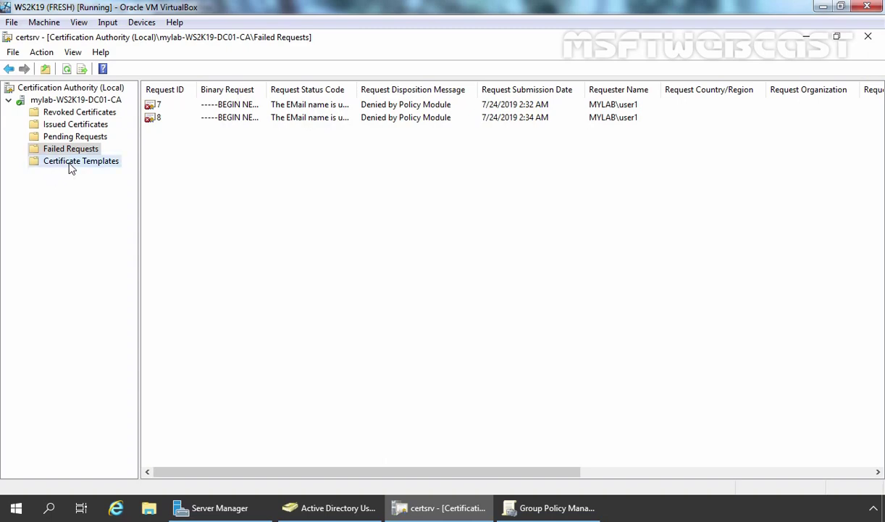
right_click(71, 166)
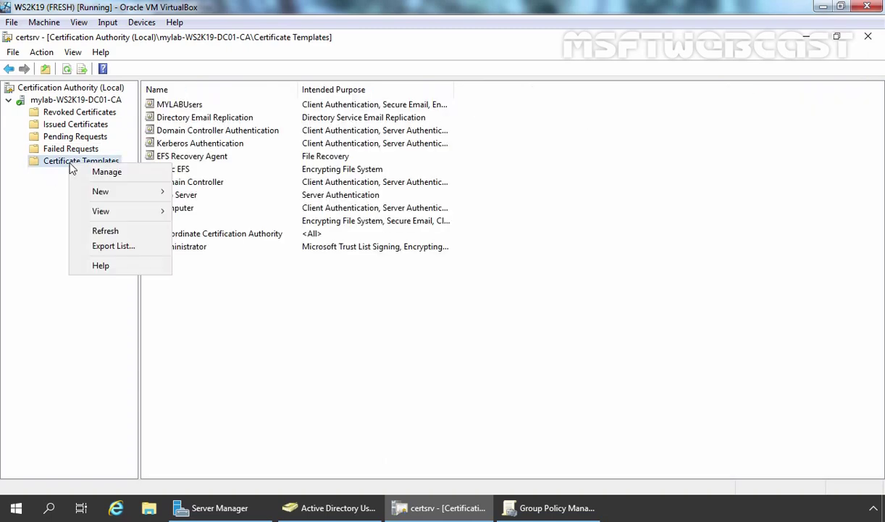
left_click(106, 174)
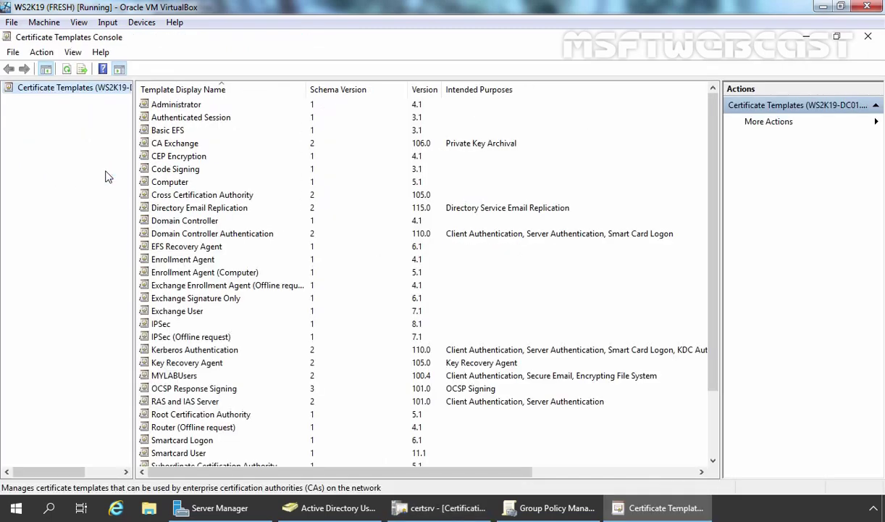
Open MYLABUsers properties and review its Compatibility, Request Handling, Cryptography and Key Attestation tabs
left_click(172, 262)
scroll(174, 265, "down", 2)
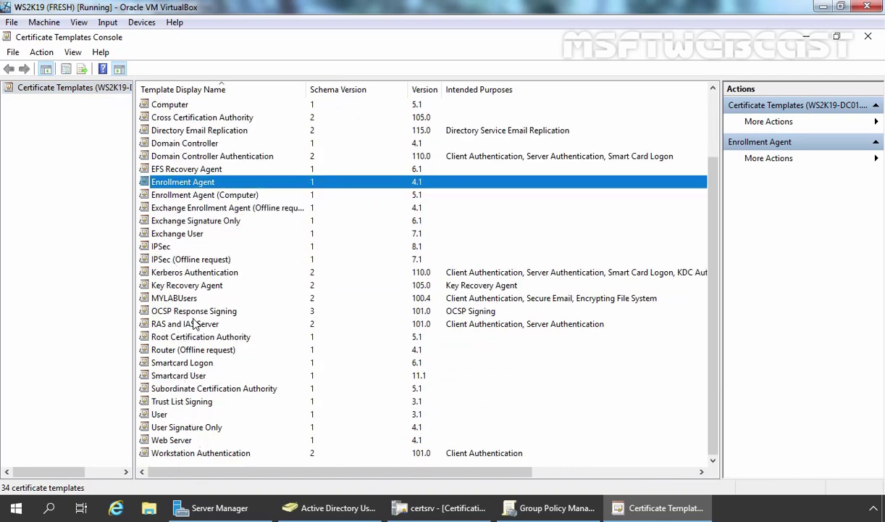
double_click(175, 295)
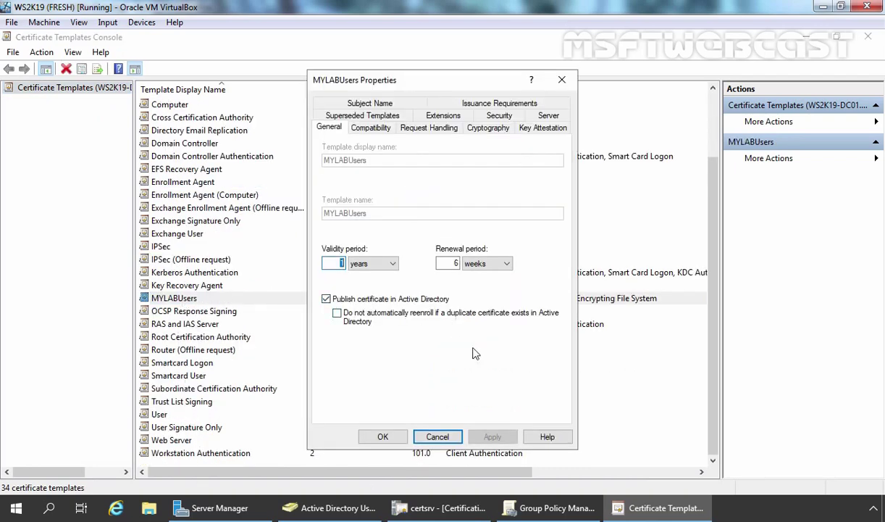
left_click(369, 129)
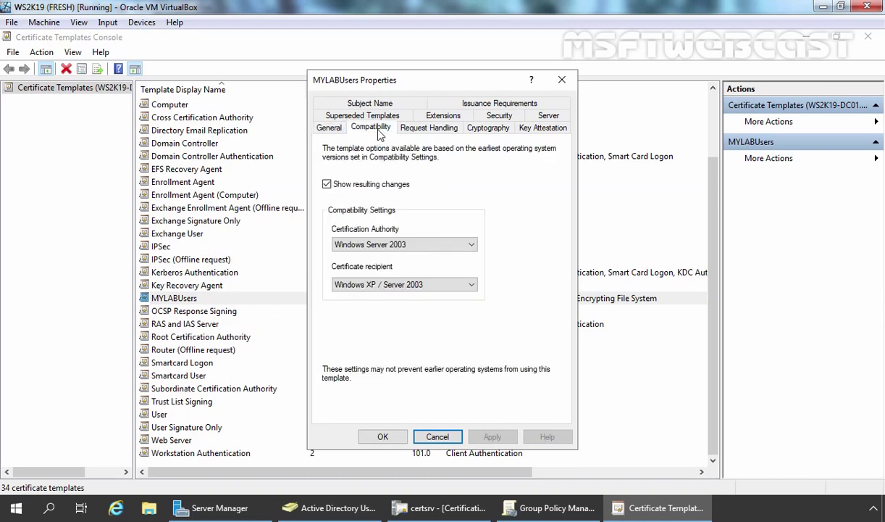
left_click(426, 129)
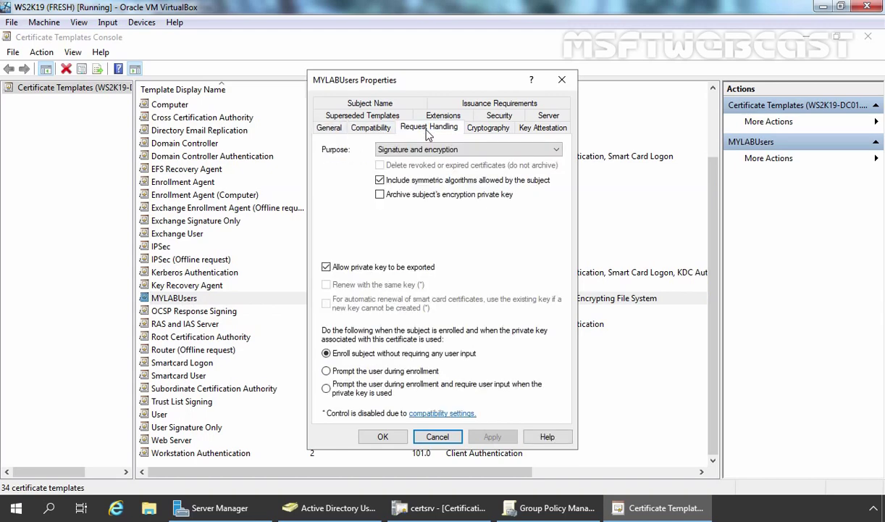
left_click(465, 128)
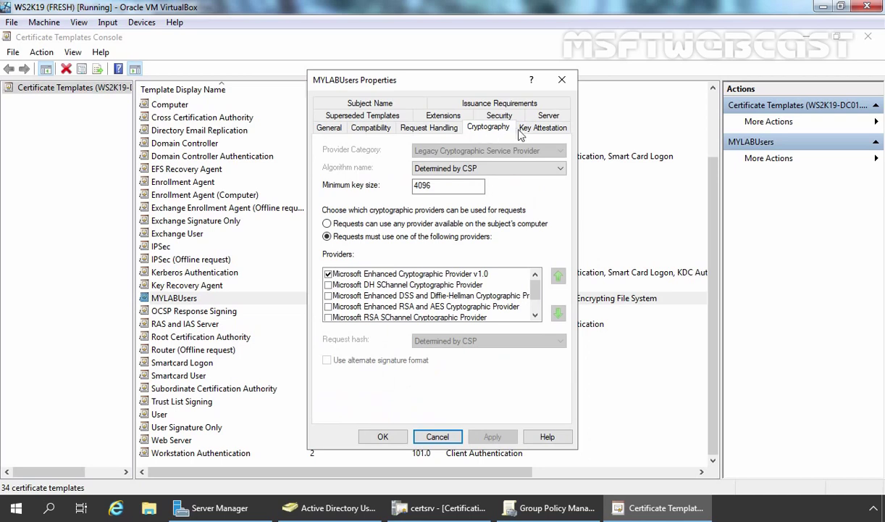
left_click(536, 129)
Compare MYLABUsers' Subject Name settings with the e-mail-related denials in the CA's Failed Requests
left_click(356, 105)
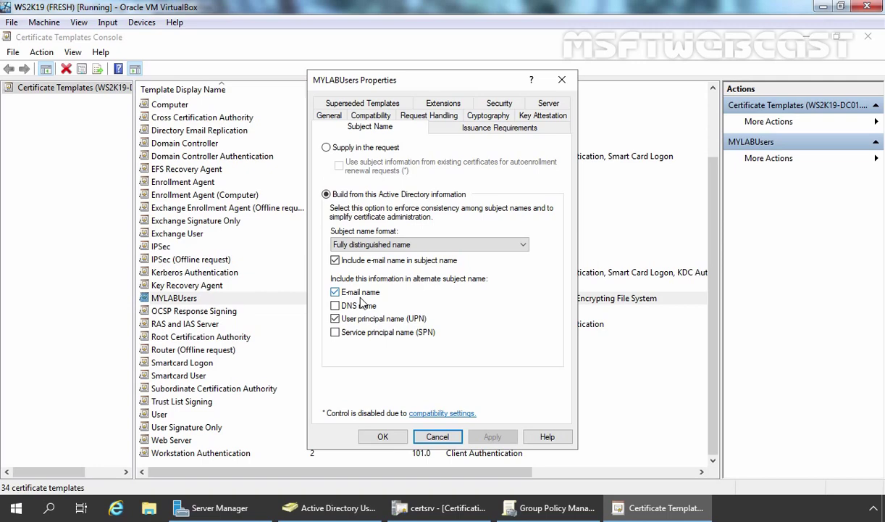
left_click(428, 509)
left_click(72, 148)
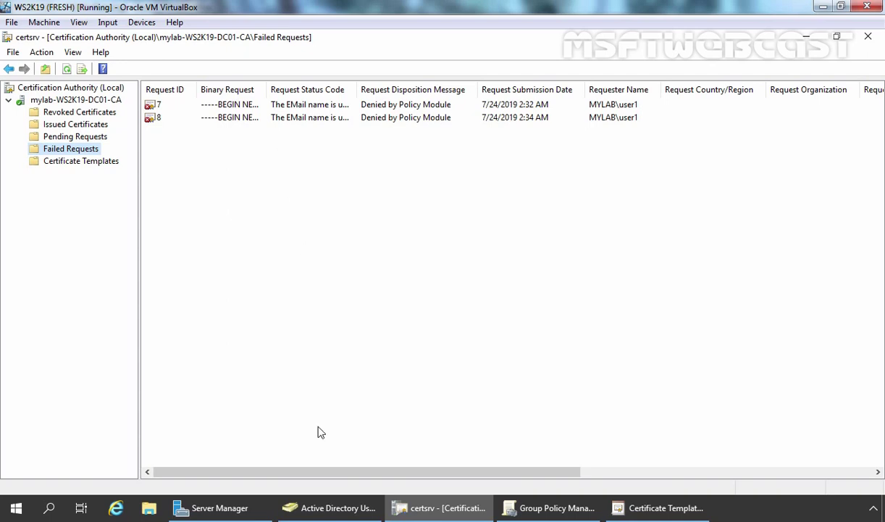
Select Test User1 in Active Directory Users and Computers and reopen the MYLABUsers template properties
left_click(312, 500)
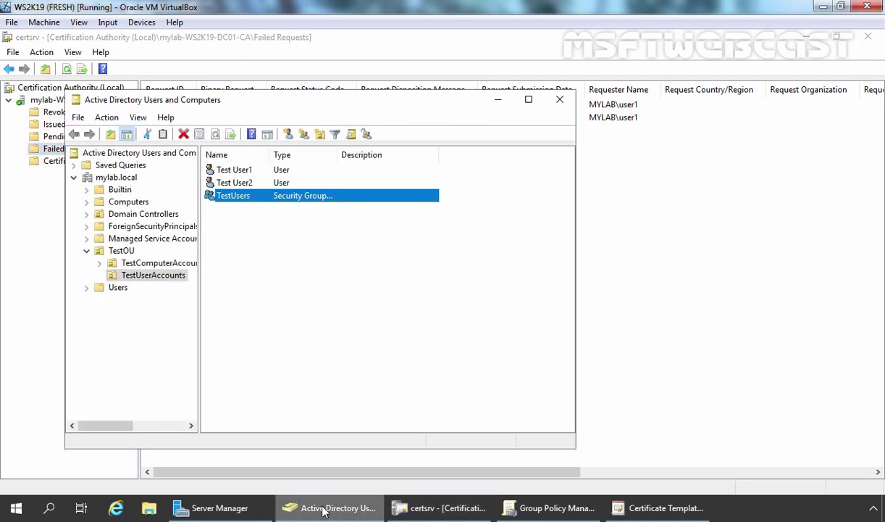
left_click(238, 171)
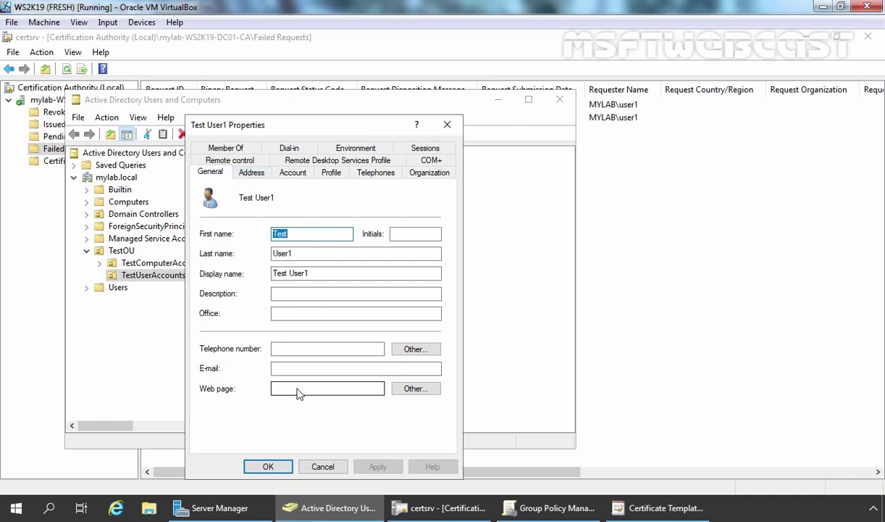
left_click(634, 505)
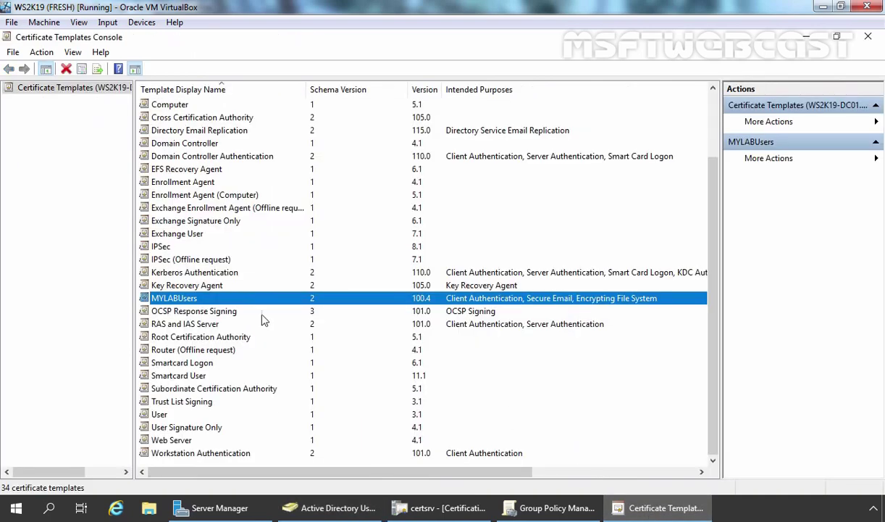
double_click(204, 298)
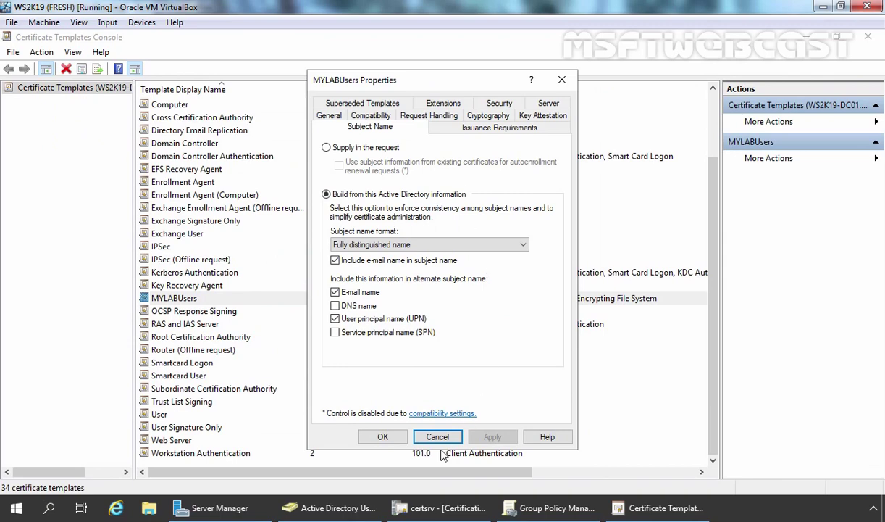
Confirm Test User1's E-mail field is blank, cancel the user properties, and minimize ADUC
left_click(335, 507)
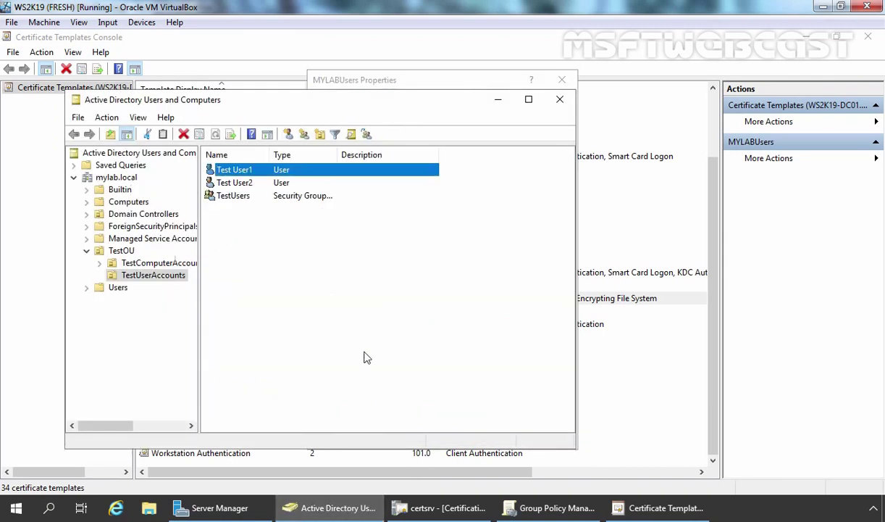
double_click(233, 171)
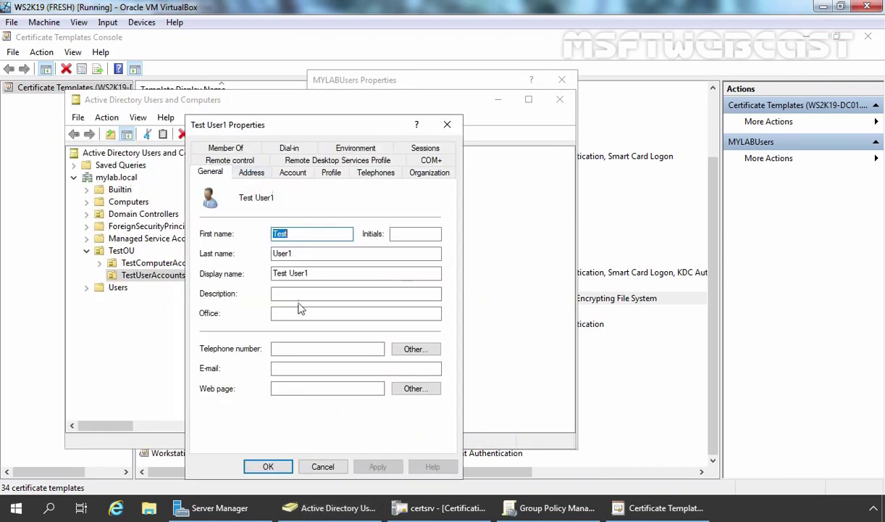
left_click(283, 369)
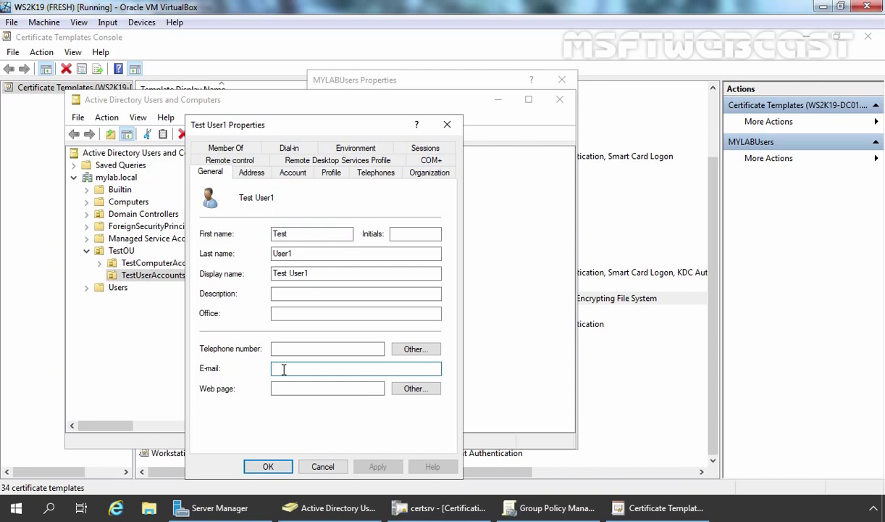
left_click(322, 466)
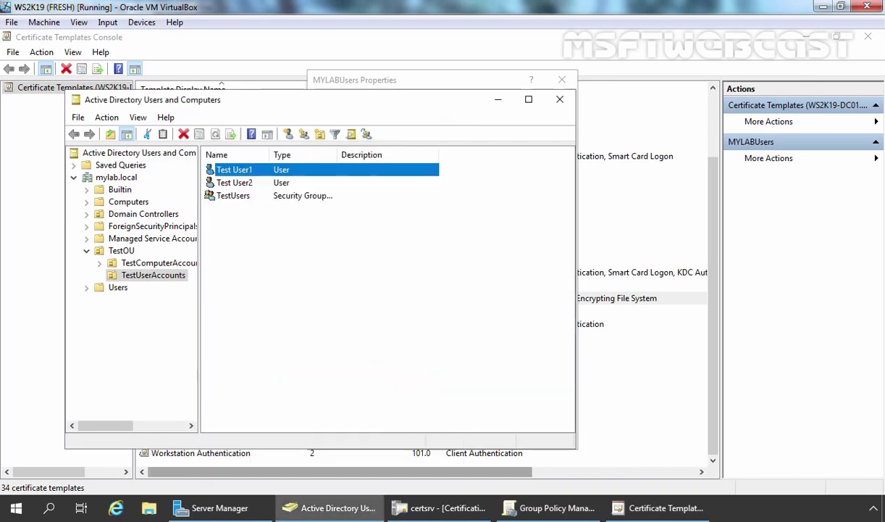
left_click(498, 101)
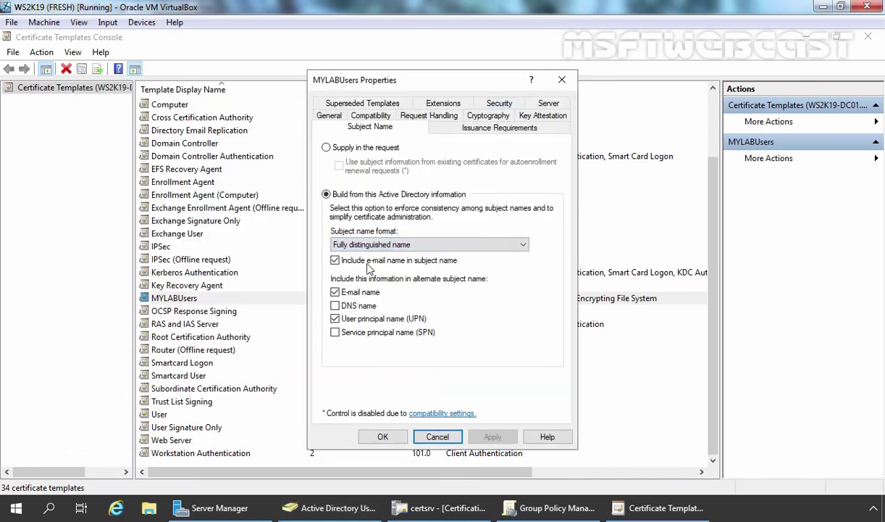
Clear 'Include e-mail name in subject name' and 'E-mail name' on MYLABUsers and save the template
left_click(335, 260)
left_click(336, 293)
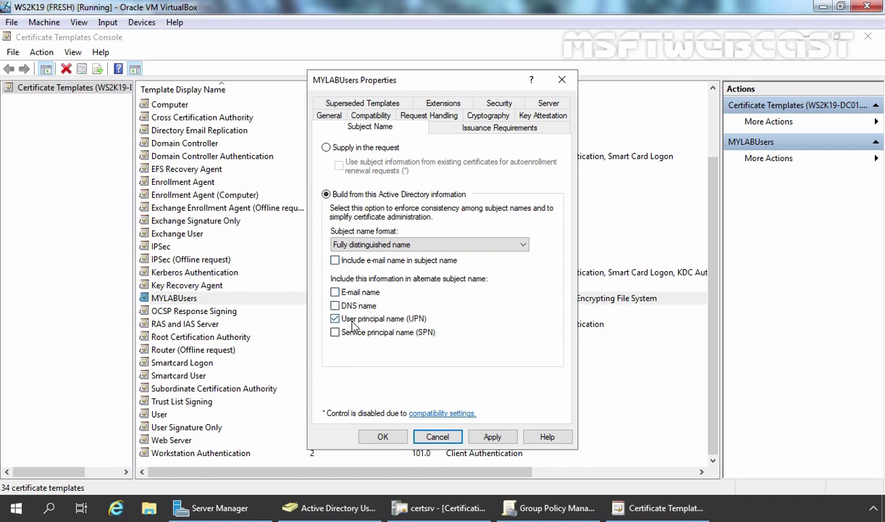
left_click(492, 437)
left_click(383, 436)
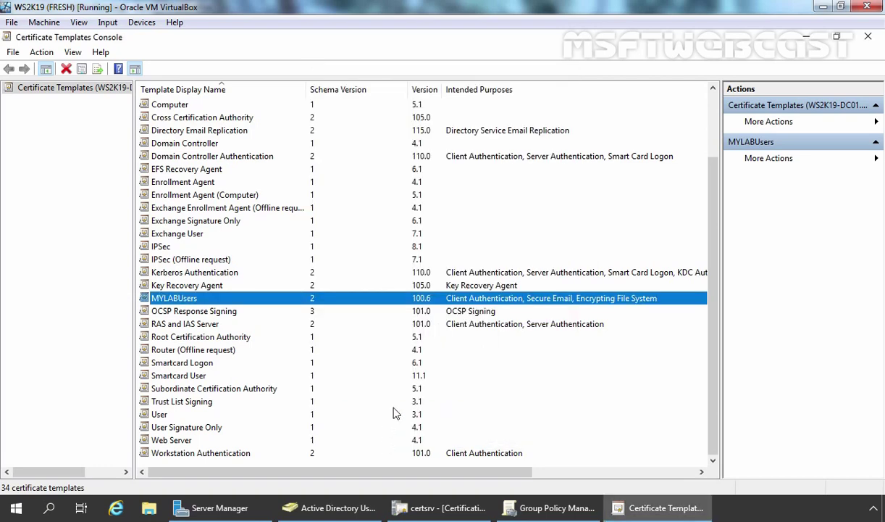
Close Certificate Templates Console and refresh the CA's Failed Requests list
left_click(868, 37)
right_click(249, 202)
left_click(262, 204)
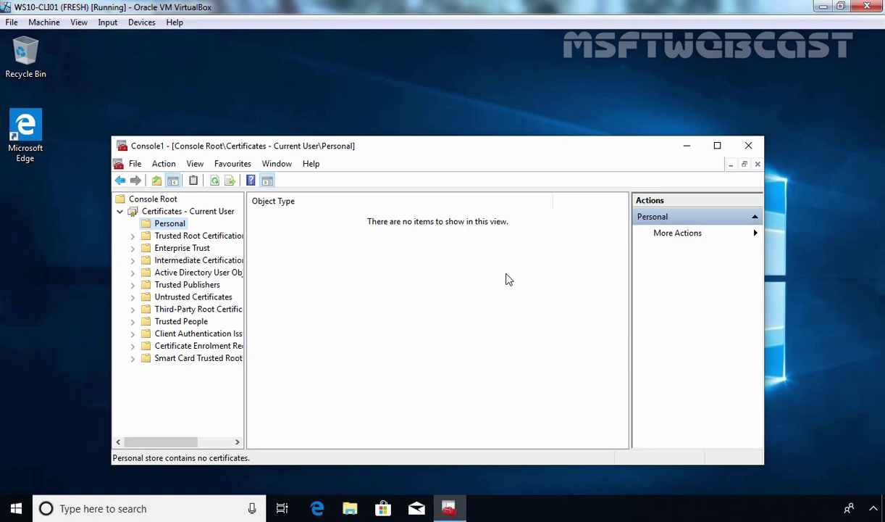
Run gpupdate /force in a Command Prompt launched from Win+R, then close it
key("super+r")
key("Return")
type("gpupdate /force")
key("Return")
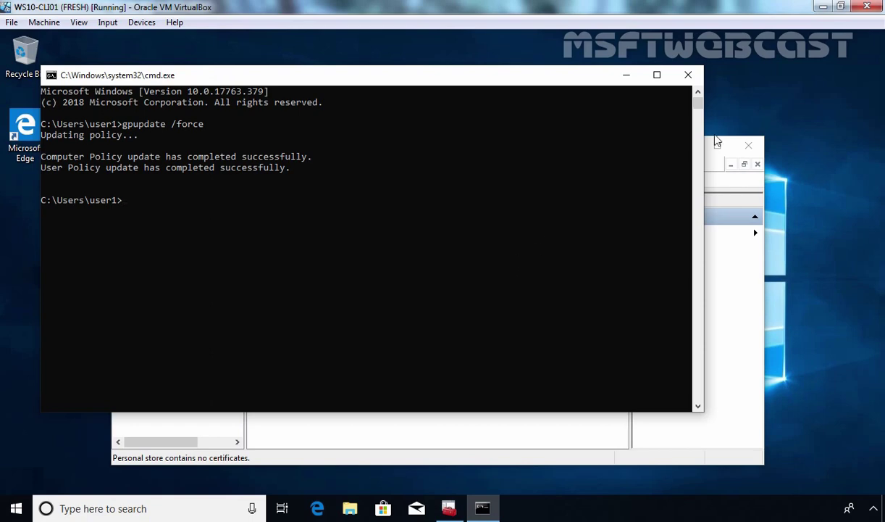
left_click(688, 75)
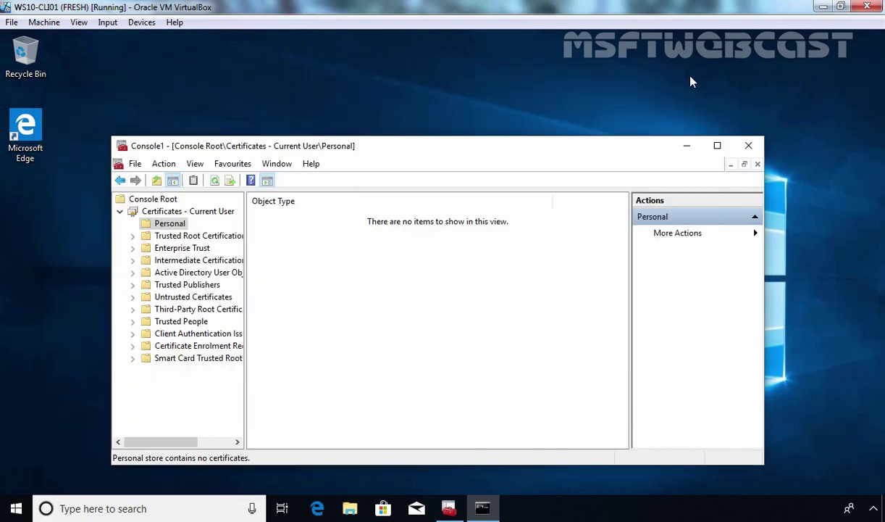
Open Test User1's new Personal certificate from mylab-WS2K19-DC01-CA, valid until 23-07-2020
left_click(157, 211)
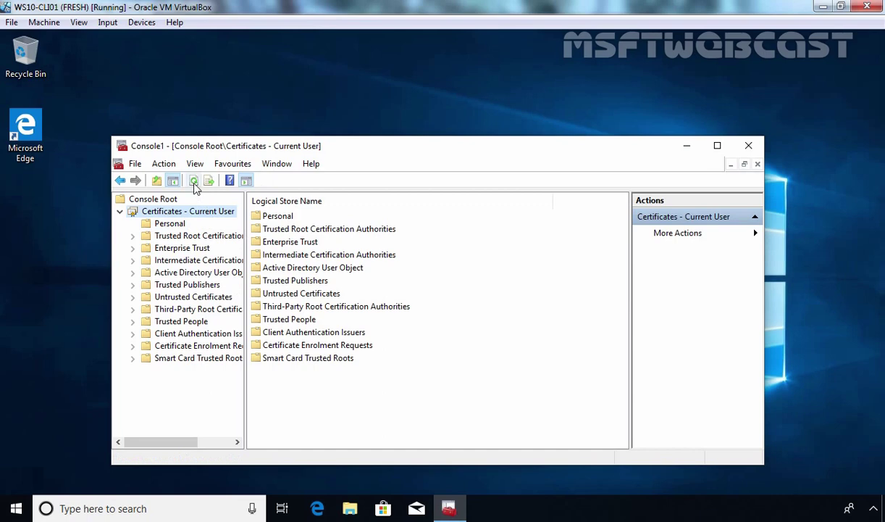
double_click(181, 224)
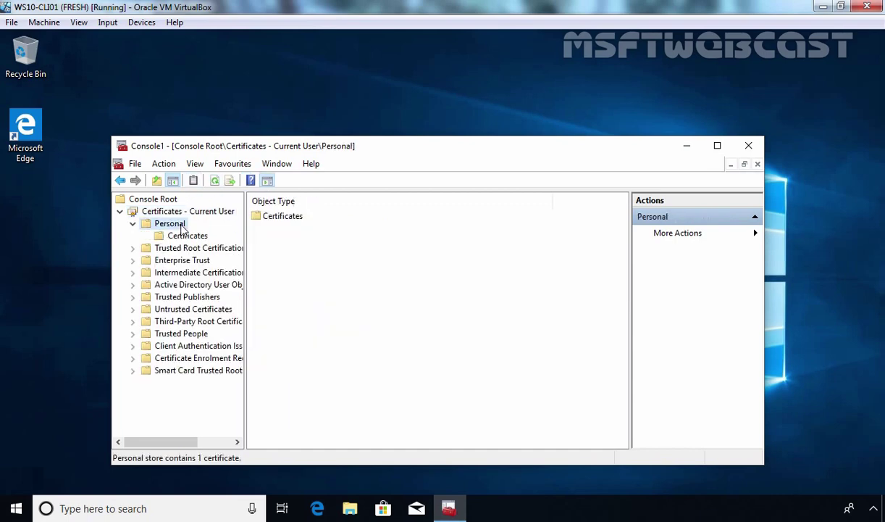
left_click(187, 236)
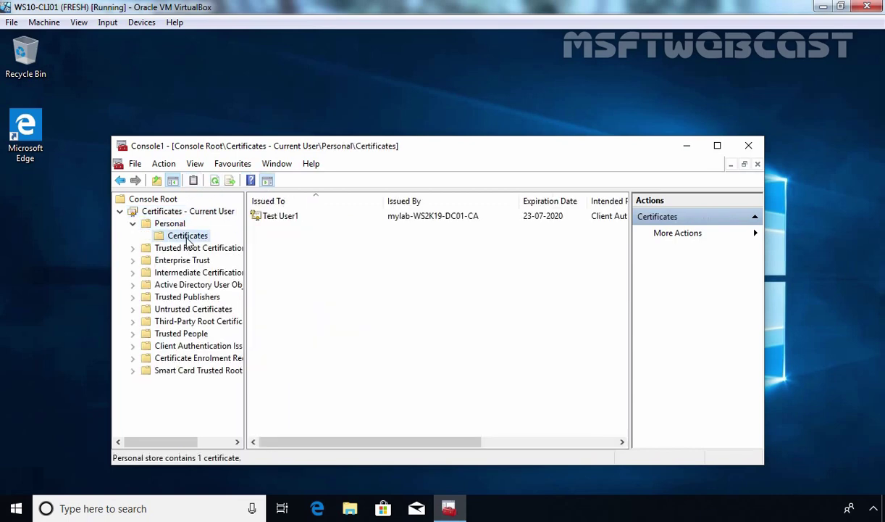
double_click(279, 217)
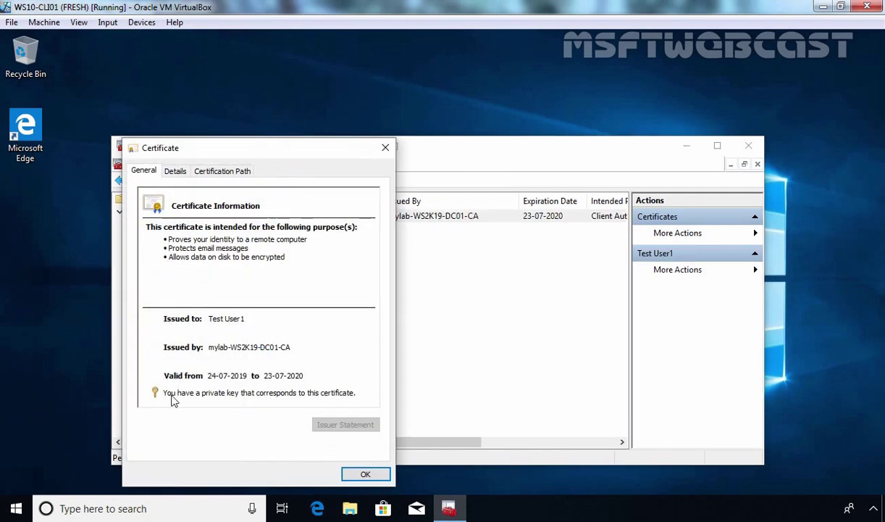
mouse_move(217, 398)
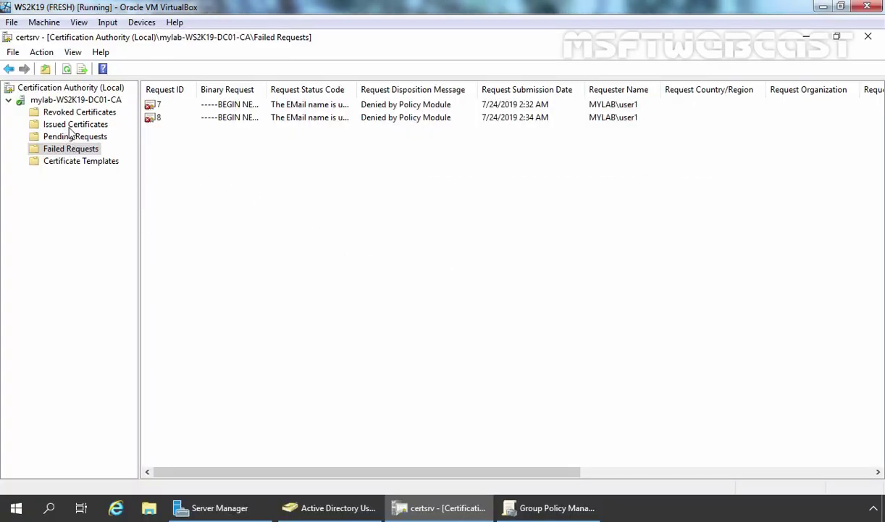
Select request 9 in Issued Certificates, the MYLABUsers certificate valid until 7/23/2020
left_click(72, 125)
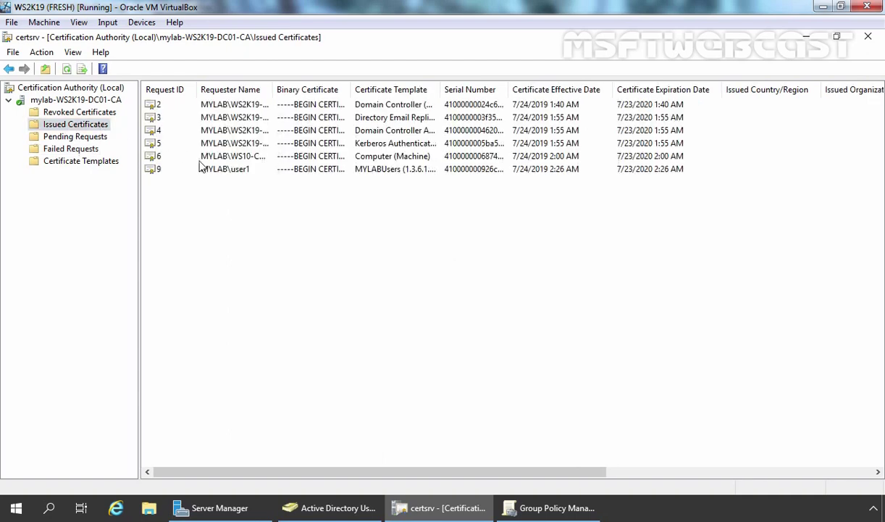
left_click(153, 171)
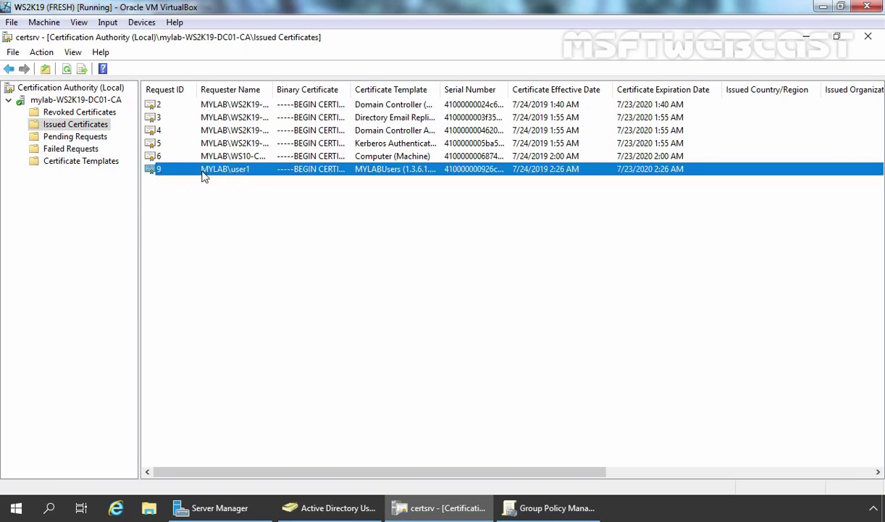